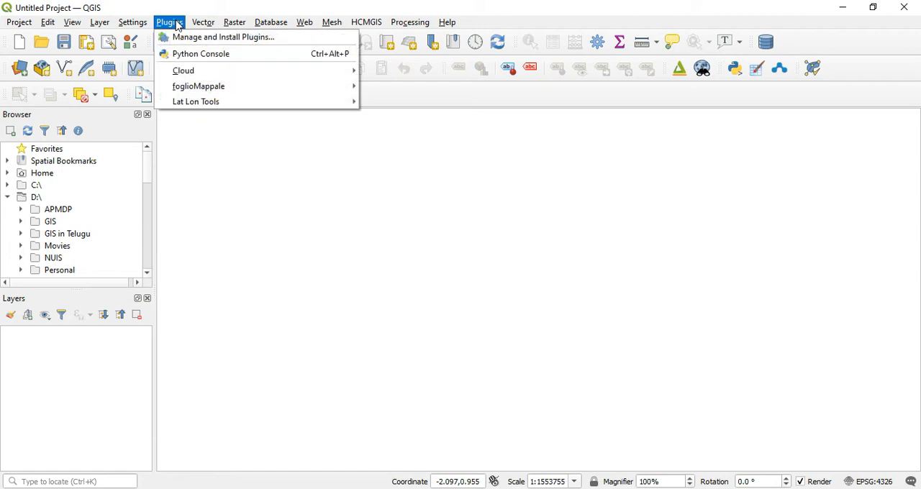
Find the QuickMapServices plugin by searching all plugins for "quick" and install it.
click(190, 40)
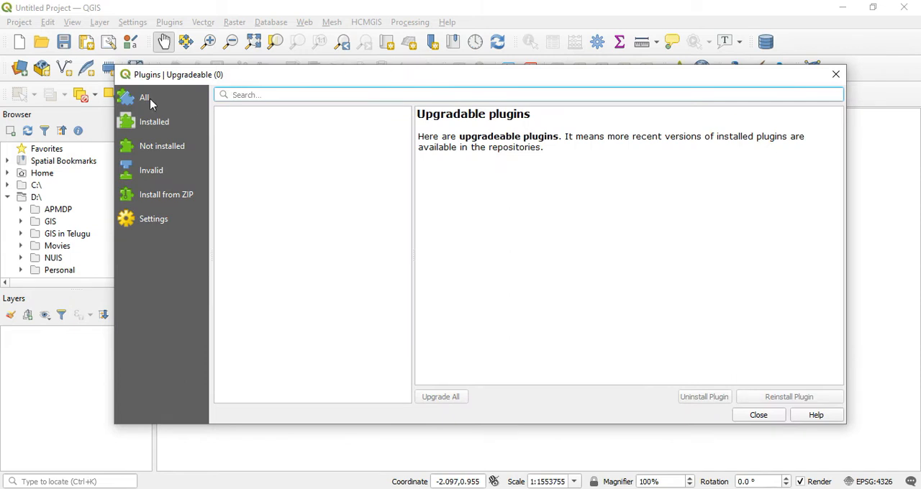
click(151, 104)
click(266, 95)
text(quick)
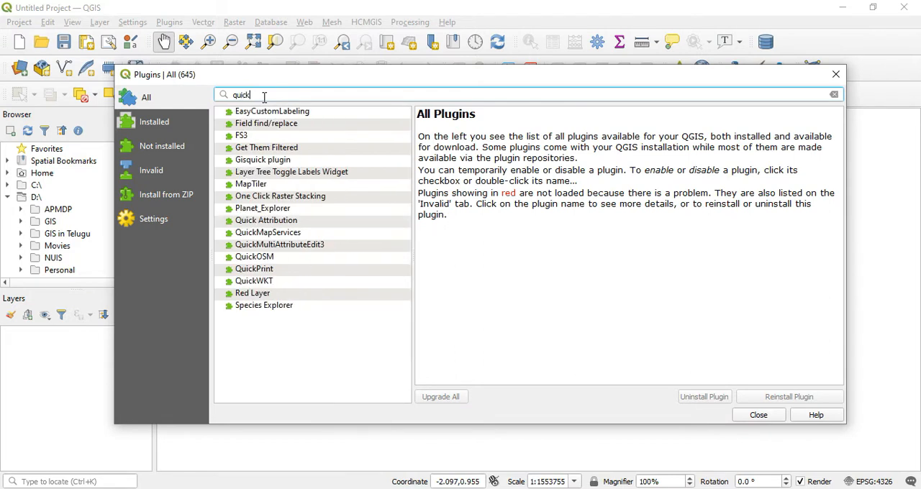
click(245, 232)
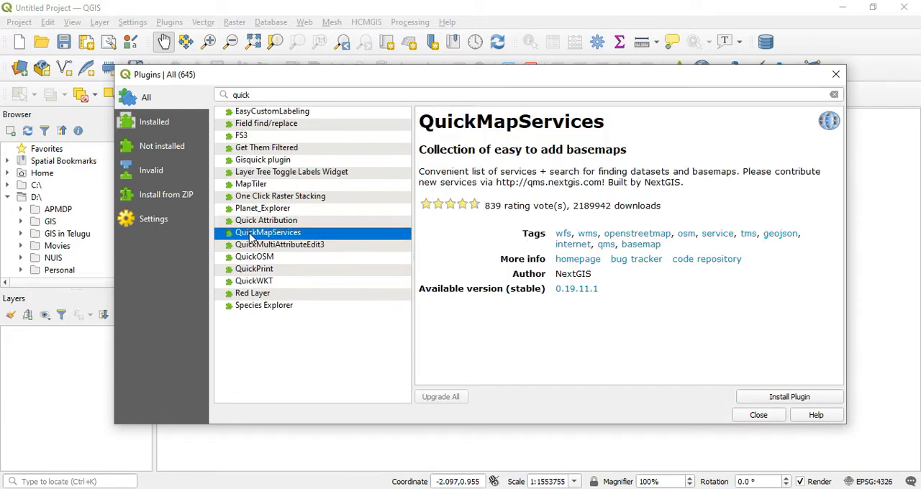
click(791, 400)
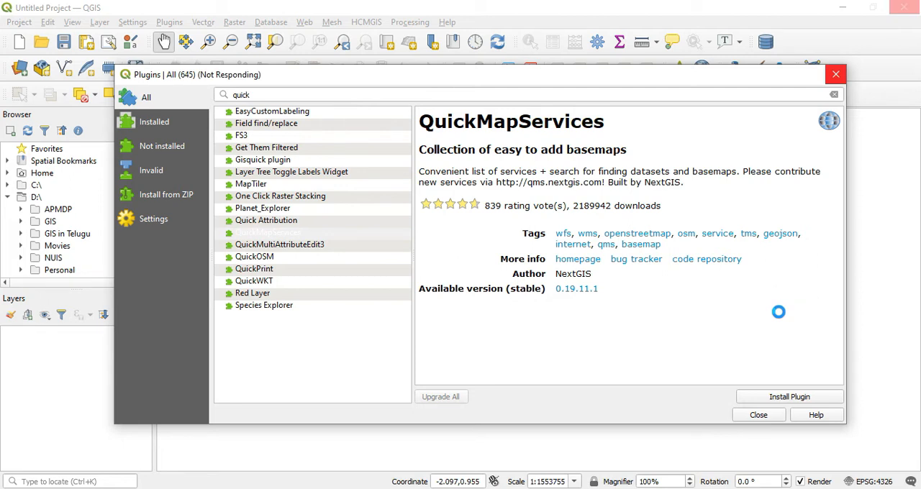
click(765, 416)
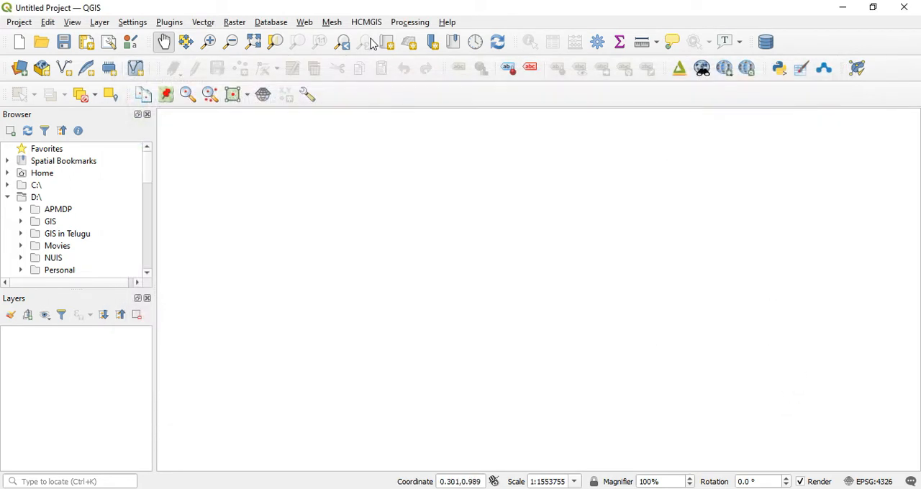
Add the OSM Standard basemap from QuickMapServices and show its full extent.
click(304, 22)
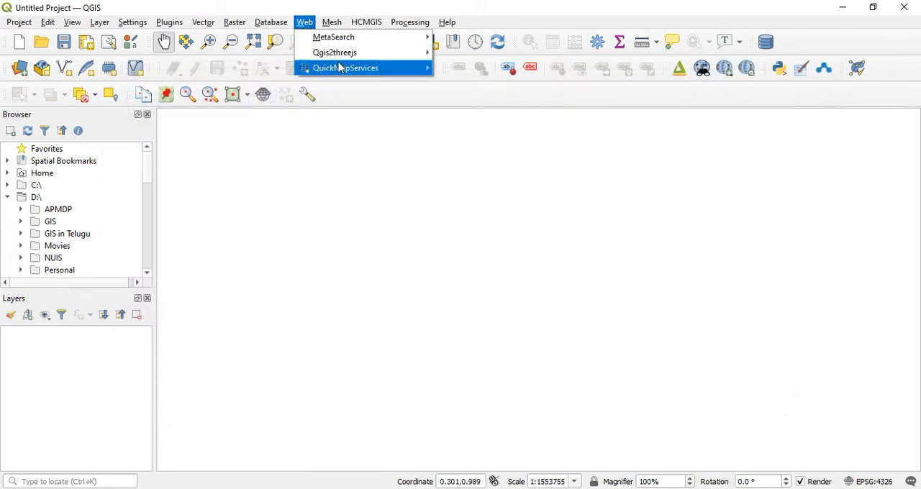
mouse_move(343, 68)
mouse_move(478, 117)
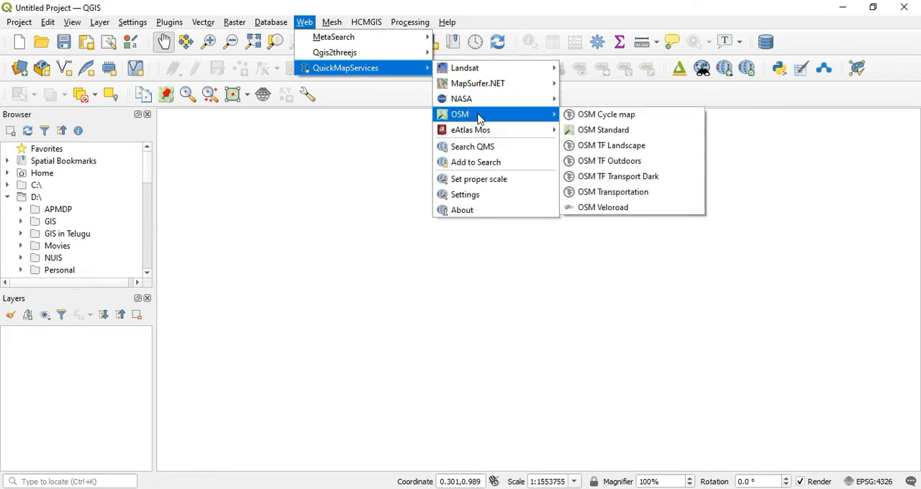
click(615, 136)
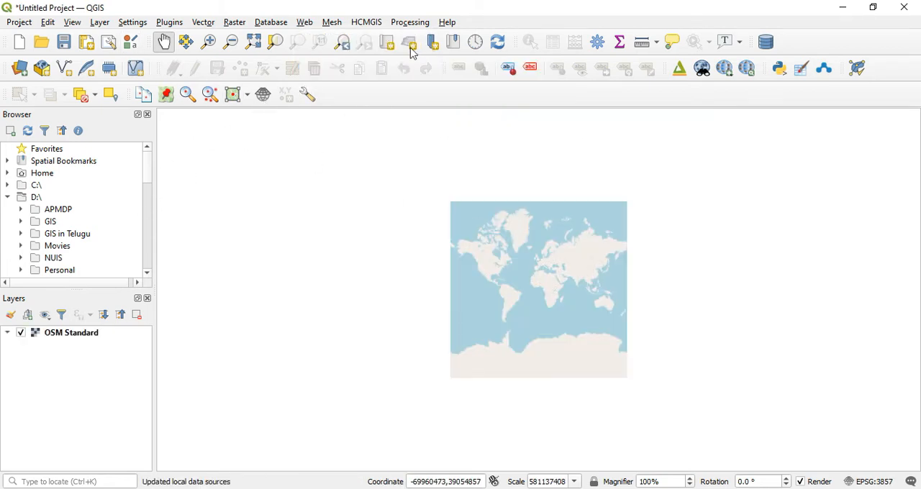
click(253, 41)
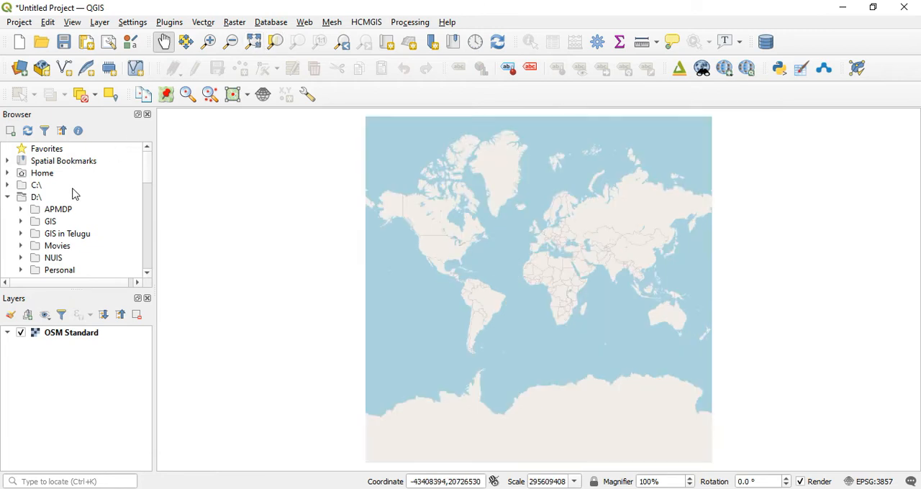
Load Clip_Boundary.shp from the Training folder on drive C: as a layer and zoom the map to it.
double_click(37, 189)
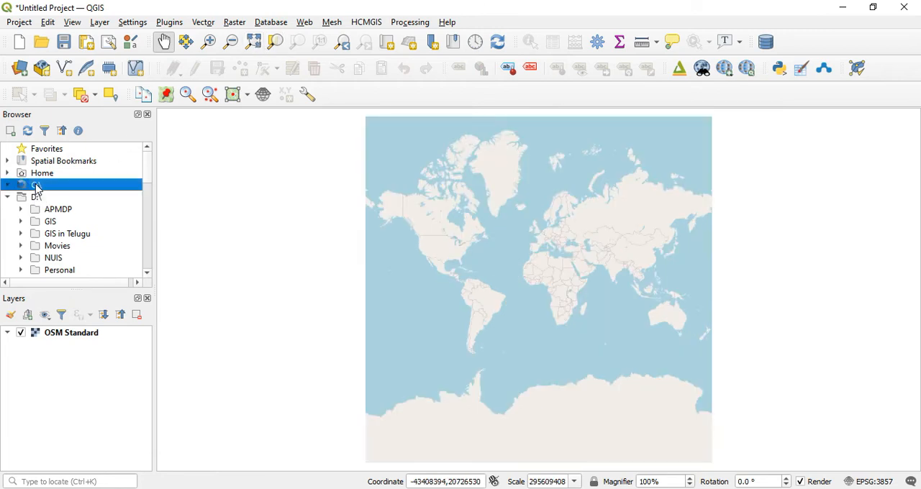
scroll(88, 207, down, 3)
scroll(89, 208, down, 10)
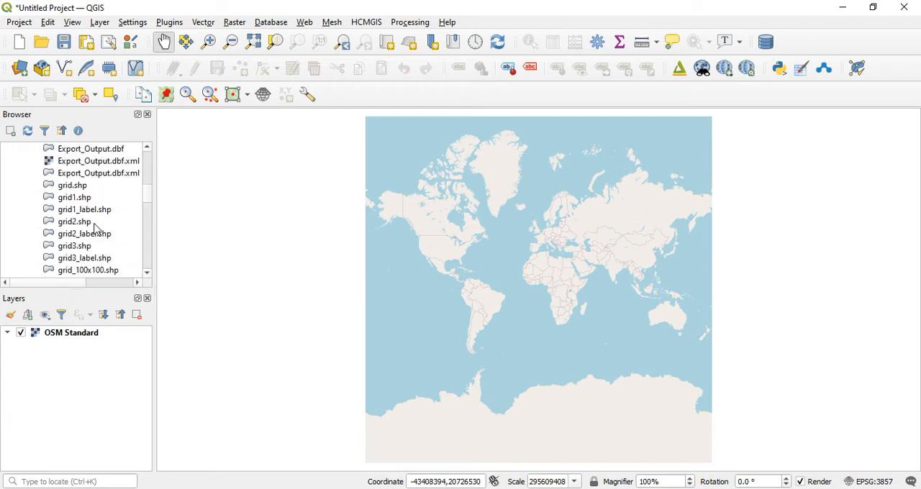
scroll(94, 228, down, 1)
click(77, 197)
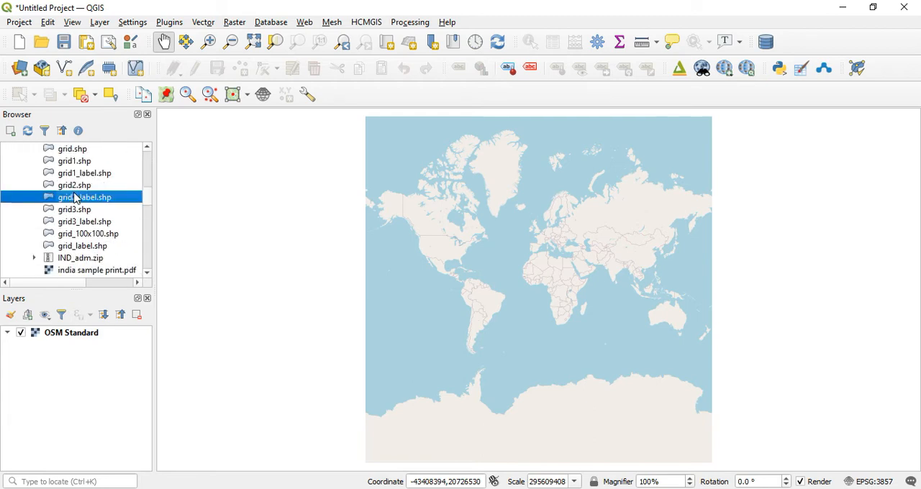
scroll(76, 199, down, 1)
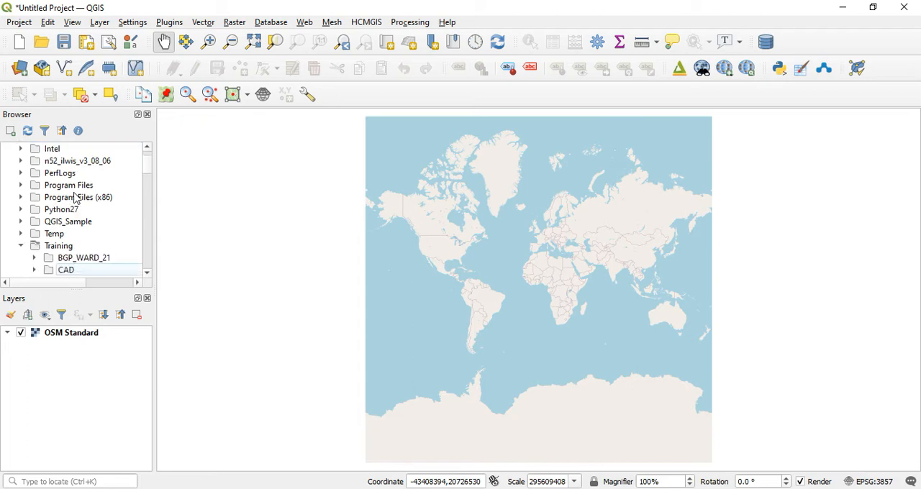
scroll(76, 199, down, 5)
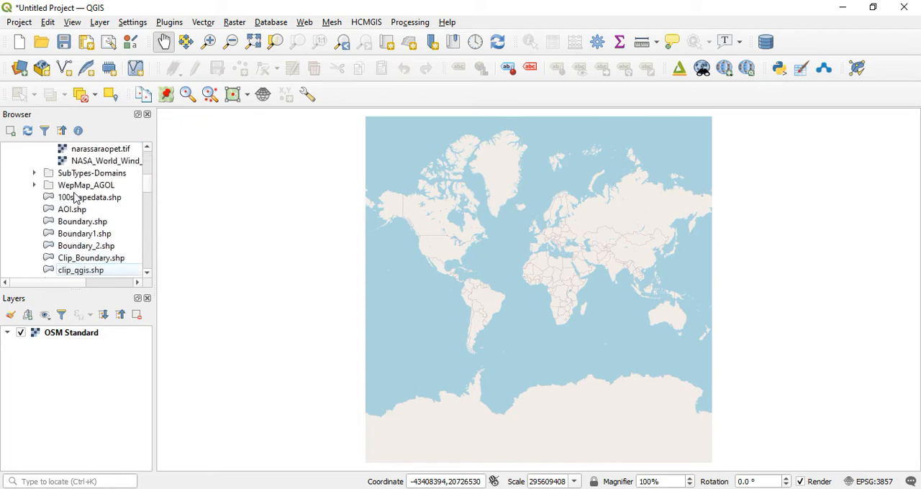
click(117, 262)
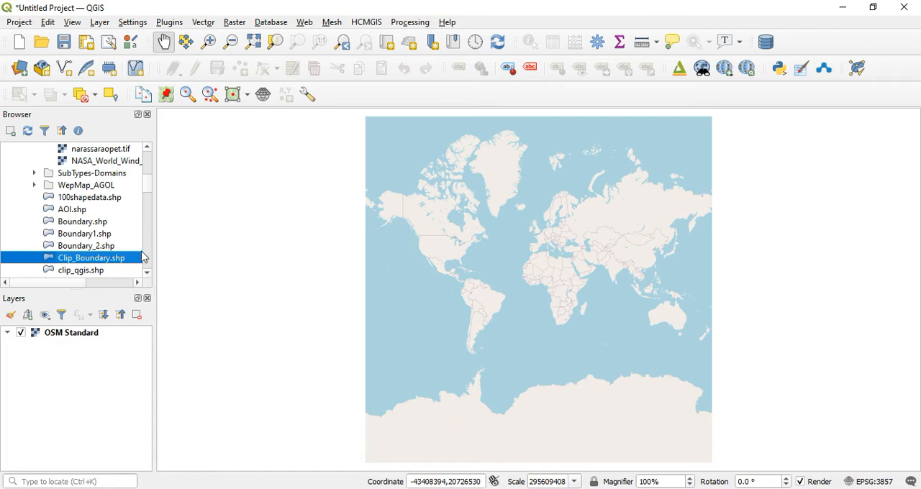
mouse_move(89, 343)
mouse_down()
mouse_move(105, 304)
mouse_move(85, 334)
mouse_up()
right_click(82, 333)
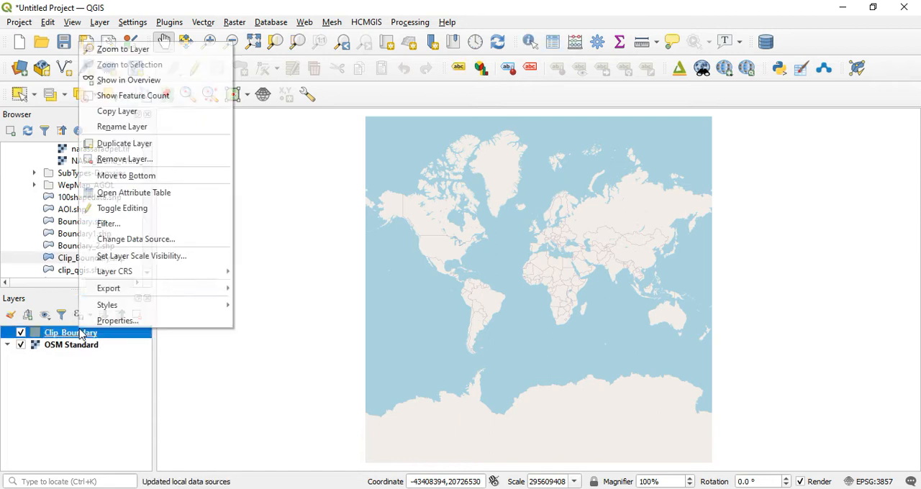
click(148, 49)
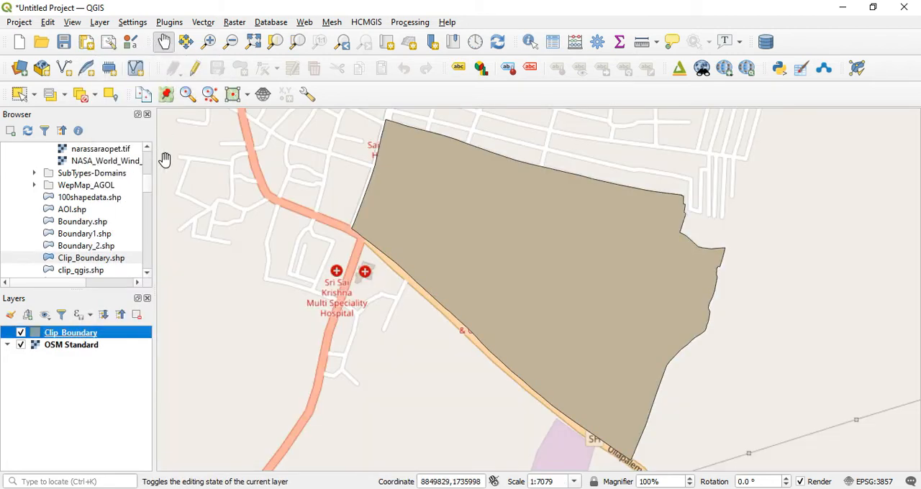
Hide the Clip_Boundary layer and frame the basemap streets around the boundary area.
click(21, 332)
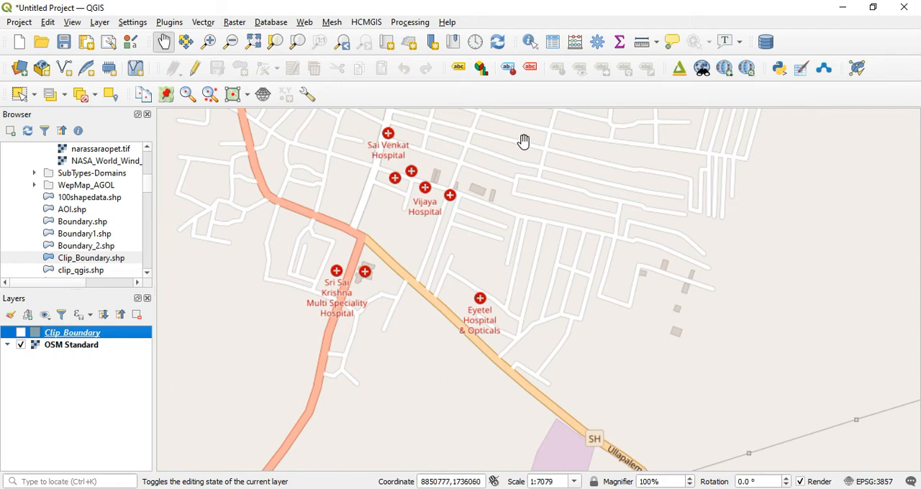
scroll(442, 245, down, 1)
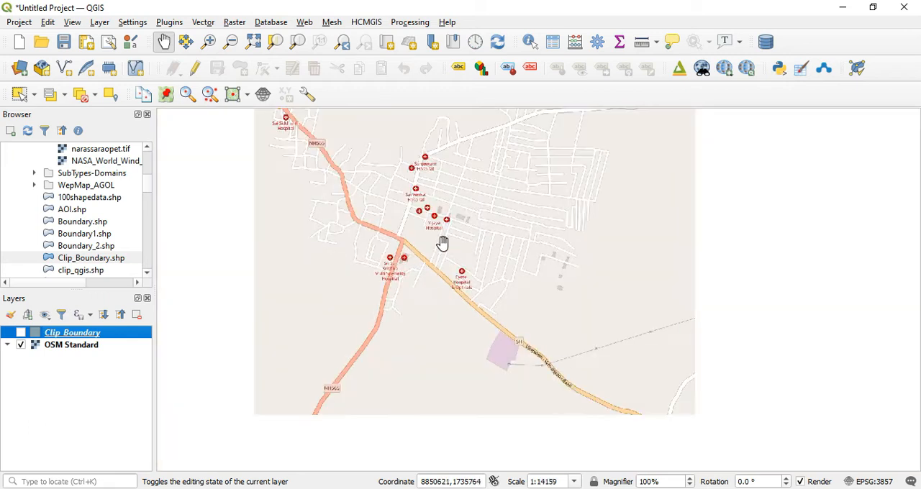
scroll(461, 243, up, 1)
drag(443, 189, 444, 220)
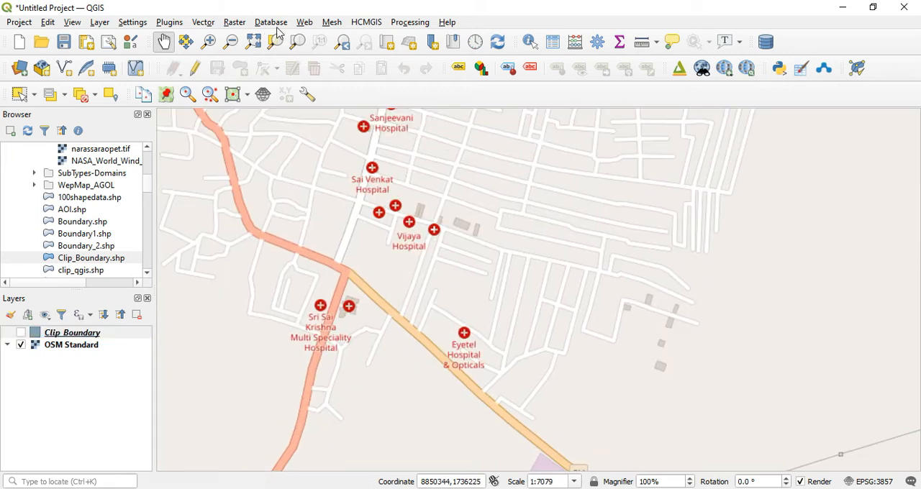
Find the OSMDownloader plugin by searching all plugins for "osm" and install it.
click(171, 27)
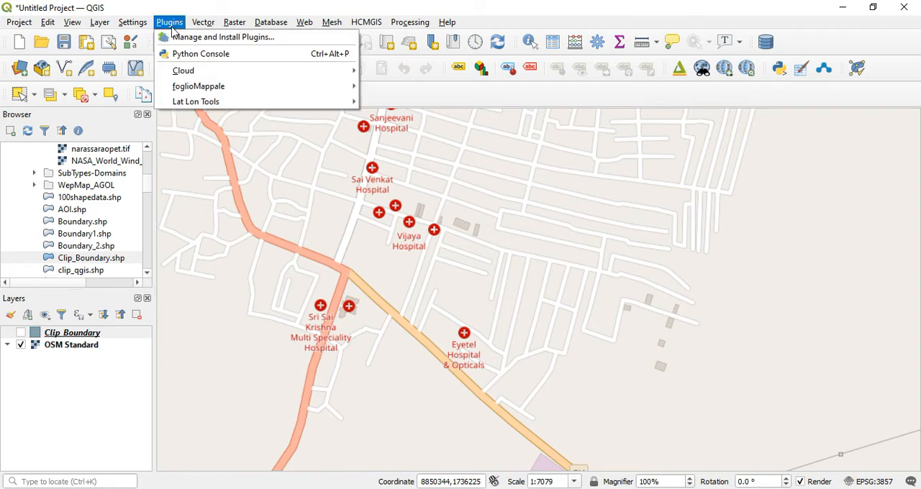
click(207, 43)
click(276, 98)
key(BackSpace)
key(BackSpace)
key(BackSpace)
key(BackSpace)
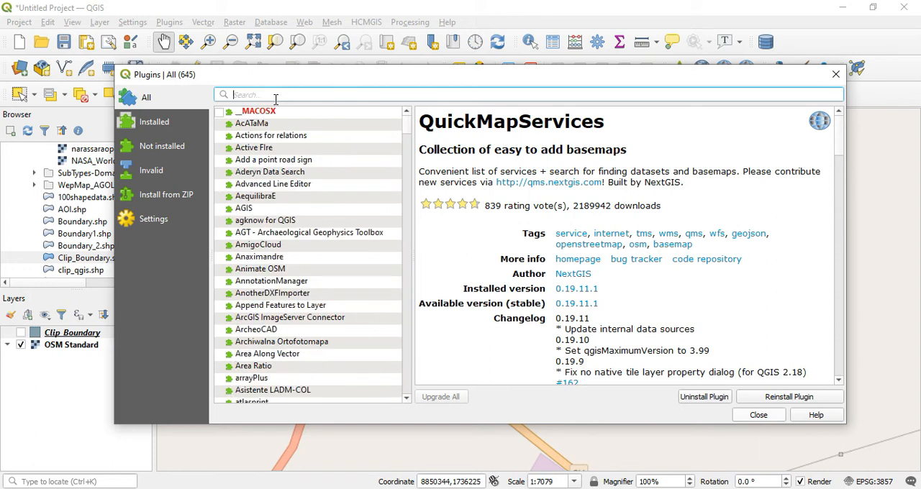
text(osm)
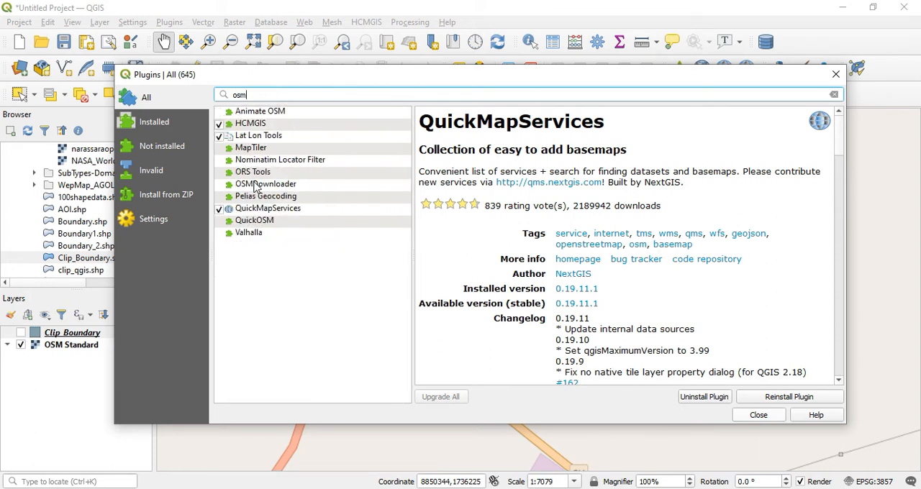
click(267, 184)
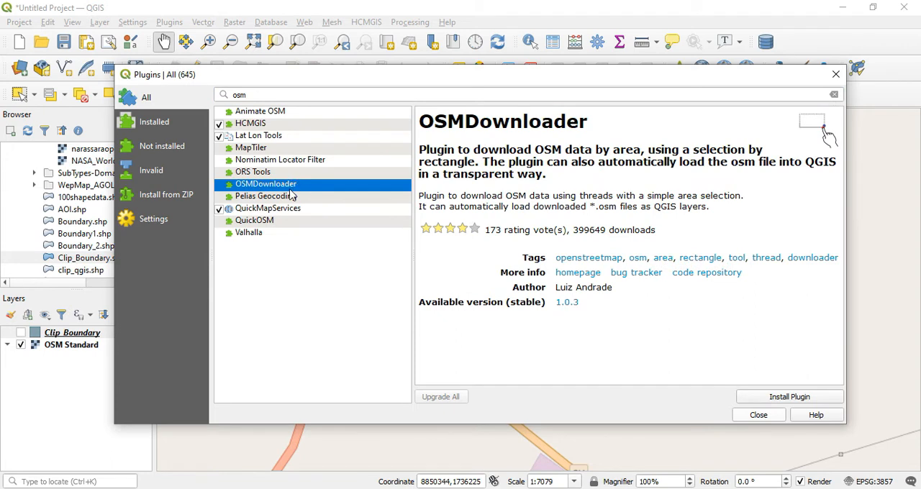
click(799, 399)
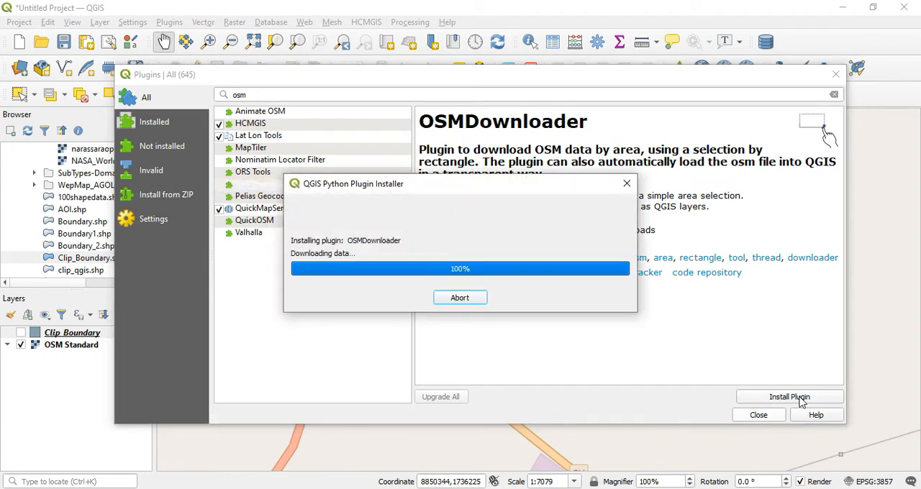
click(760, 415)
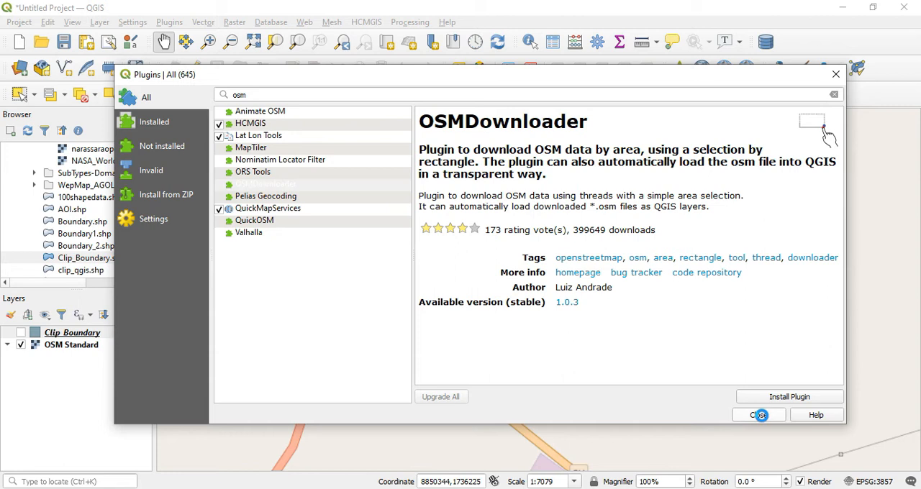
click(761, 416)
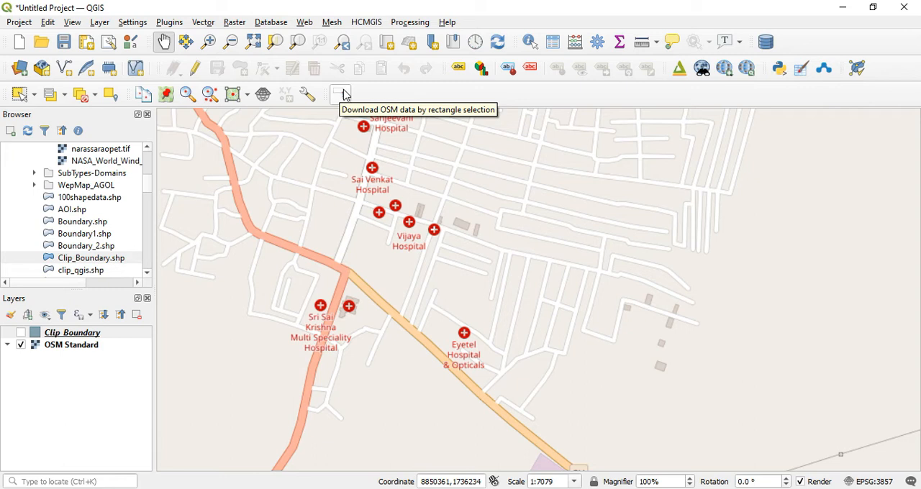
Mark a rectangular OSM download area over nearly the whole visible map and set its save file to D:/Temp/testdata.osm.
click(342, 94)
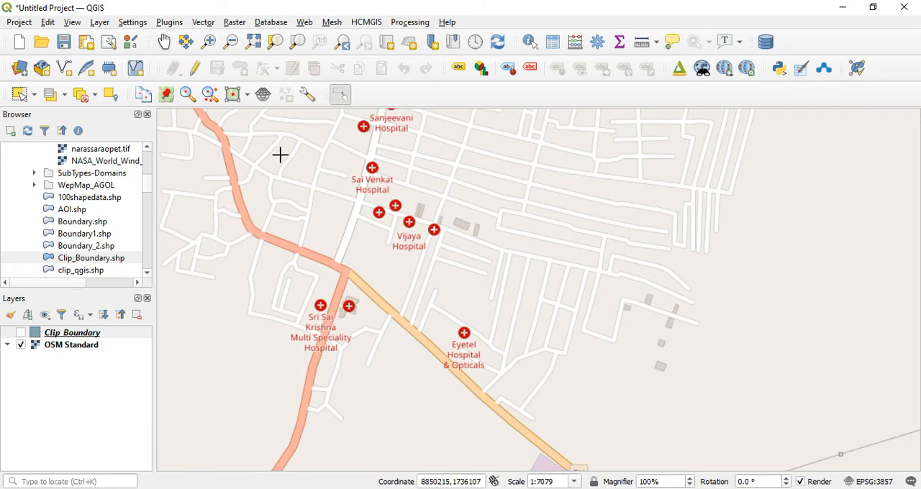
drag(200, 112, 833, 456)
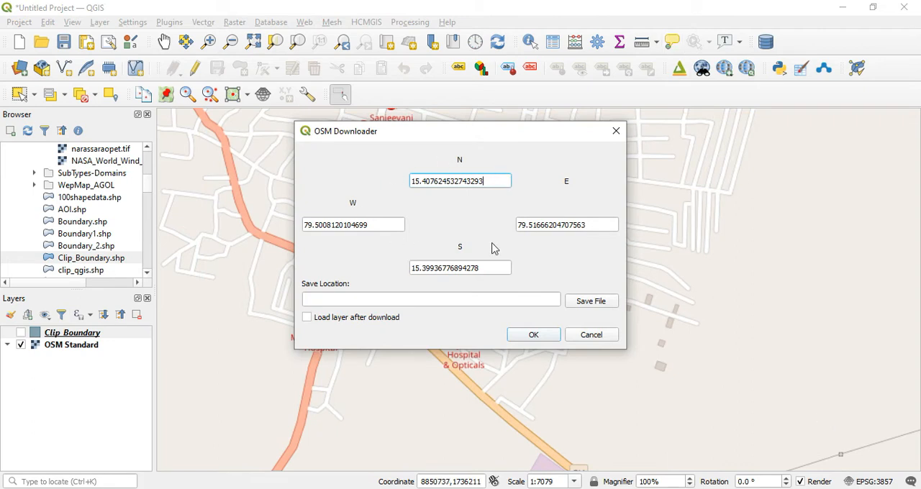
click(601, 306)
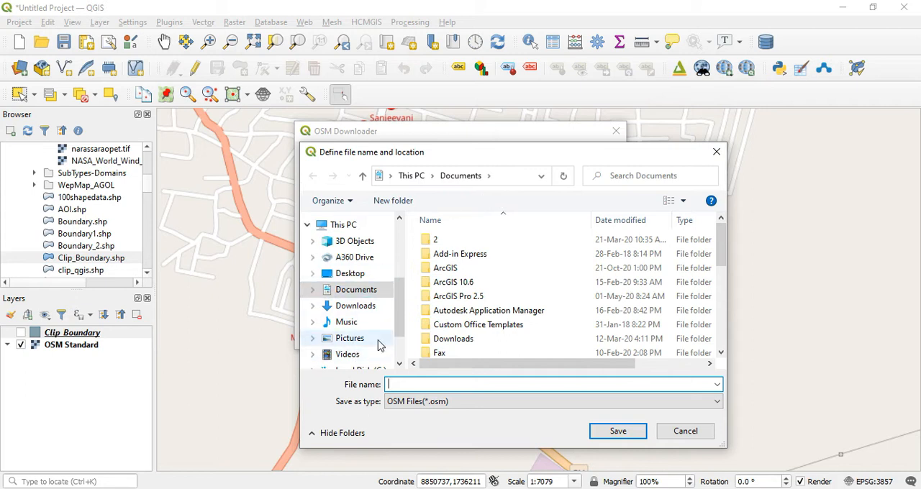
scroll(370, 354, down, 1)
click(375, 332)
scroll(461, 310, down, 1)
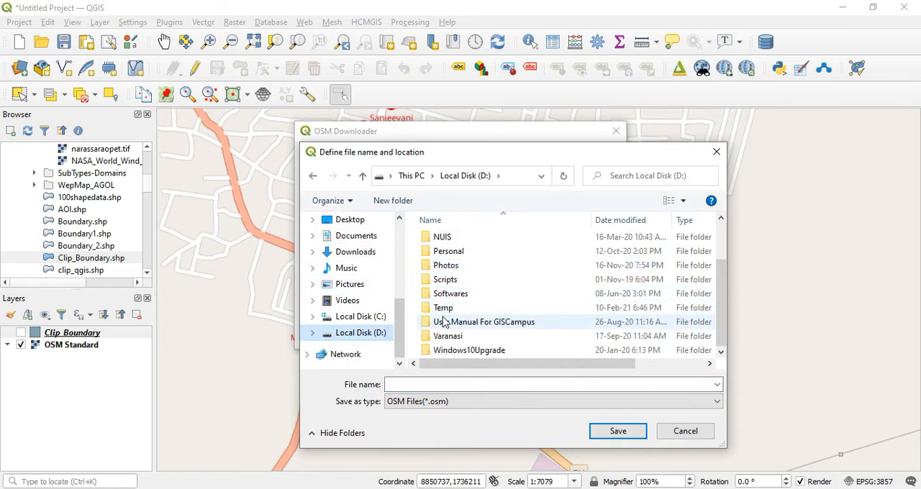
double_click(443, 305)
click(416, 384)
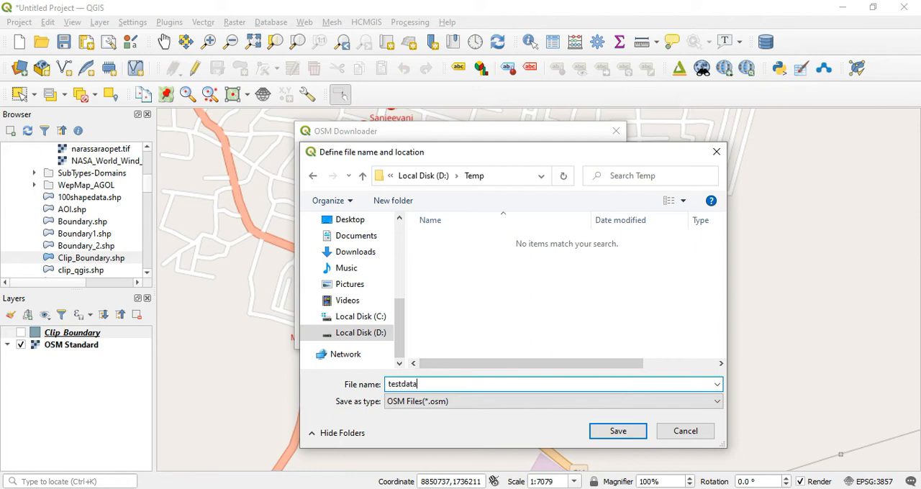
click(616, 433)
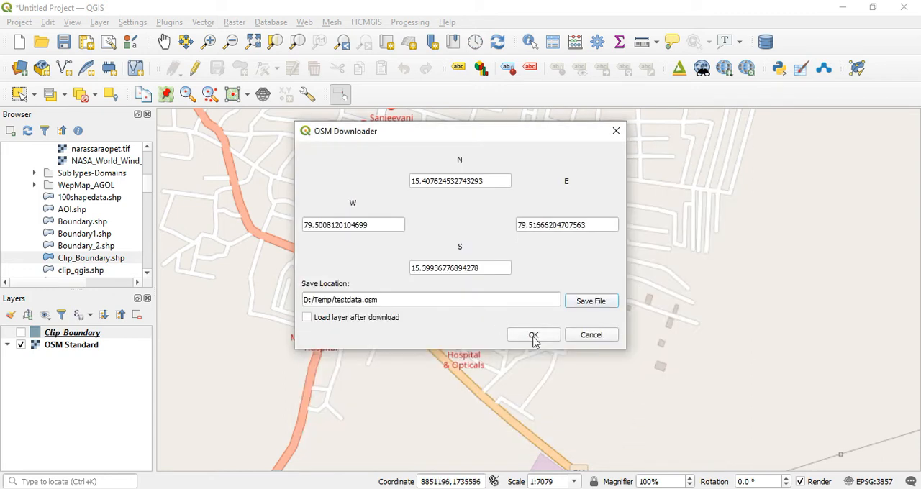
Download the OSM data without loading it as a layer, and switch to File Explorer's Temp folder to check the file.
click(550, 338)
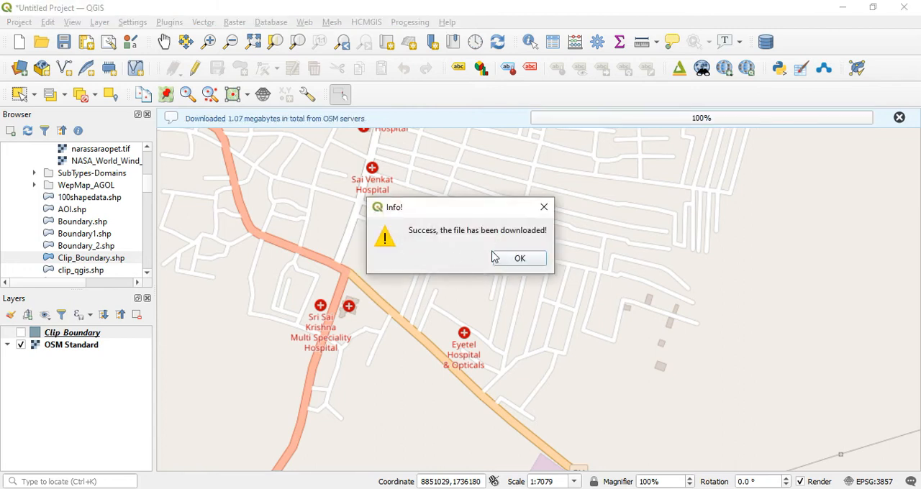
click(534, 261)
mouse_move(348, 488)
click(348, 443)
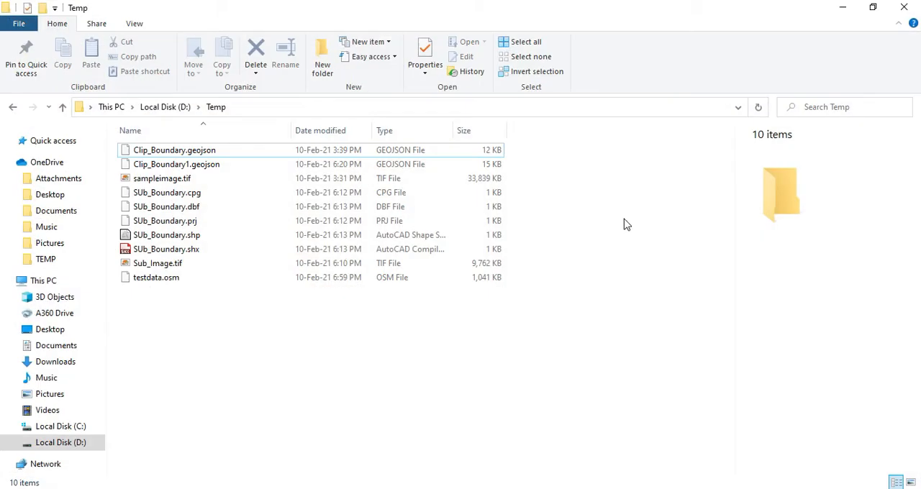
Check testdata.osm in the Temp folder, return to QGIS and expand that file under D:/Temp in the data browser.
click(163, 280)
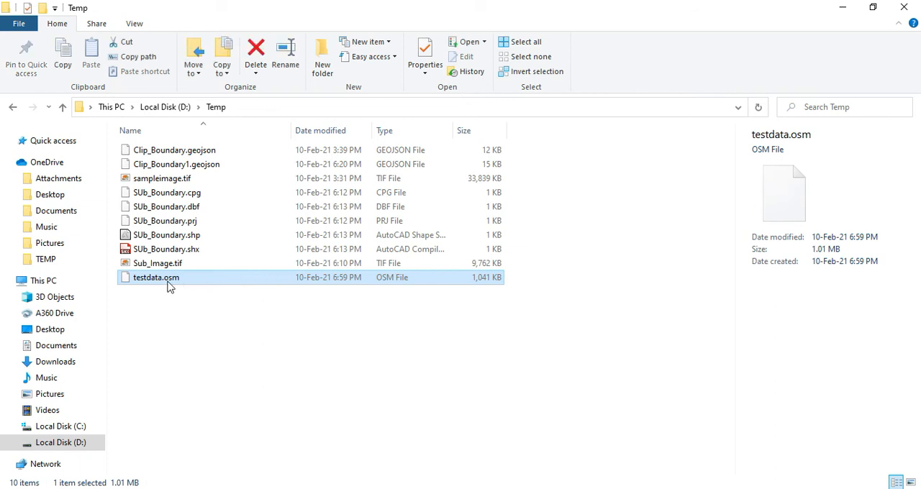
click(843, 9)
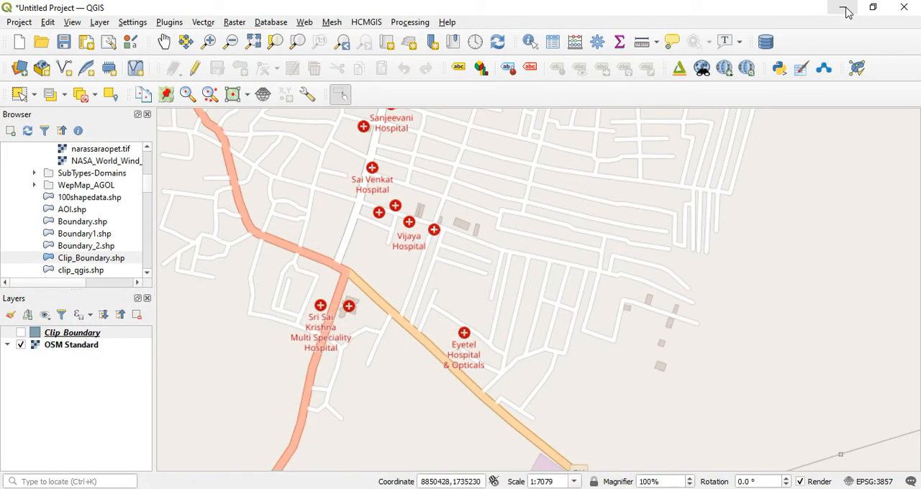
scroll(132, 226, down, 5)
scroll(132, 225, down, 15)
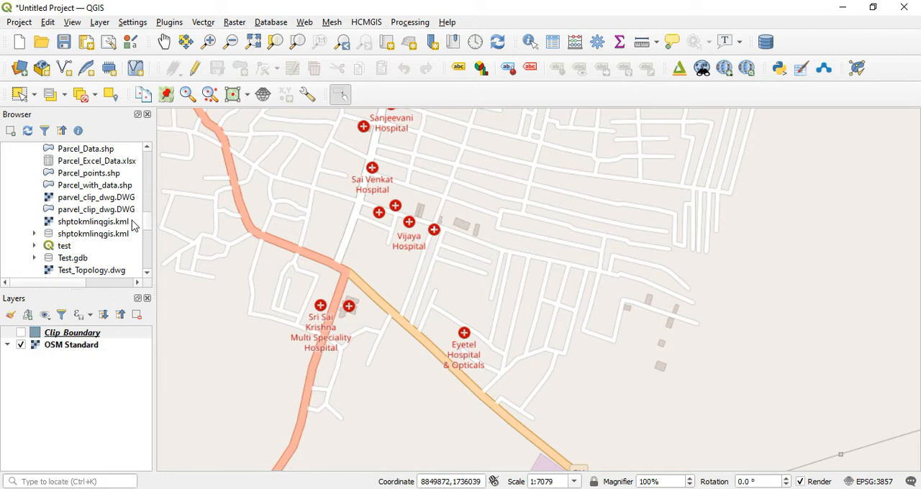
scroll(68, 238, up, 3)
scroll(70, 237, up, 6)
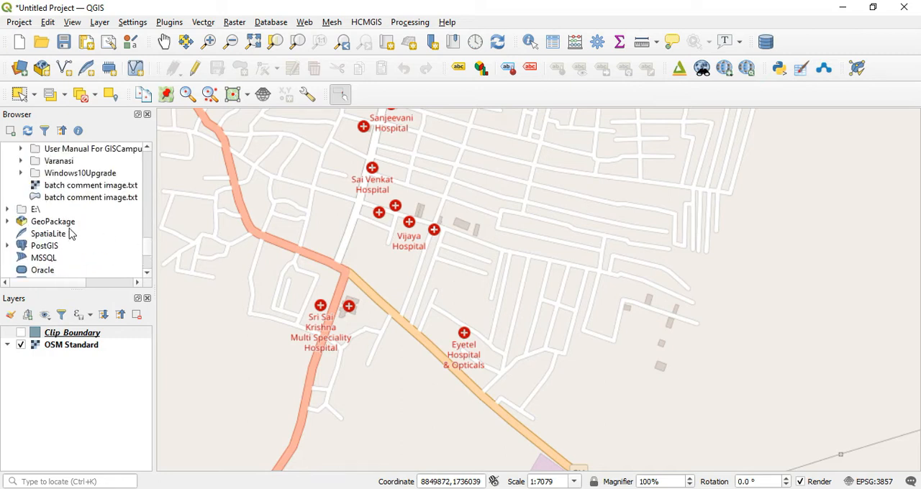
scroll(62, 214, down, 1)
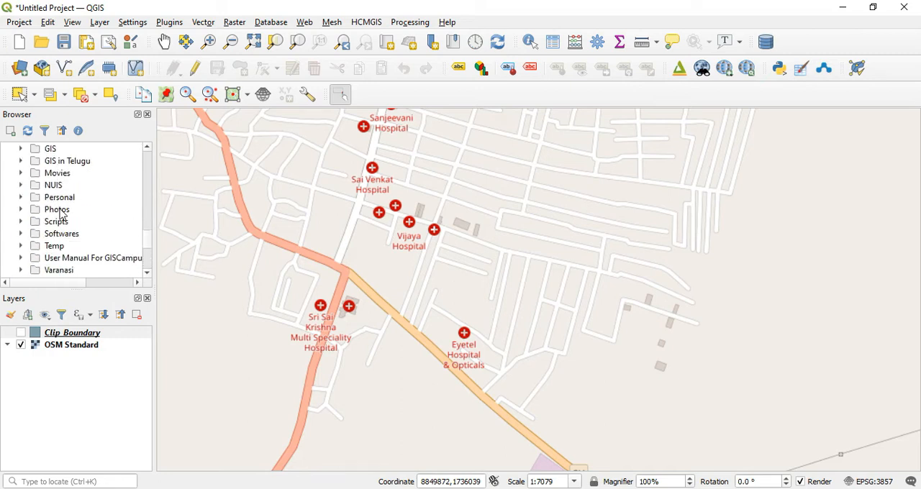
double_click(50, 248)
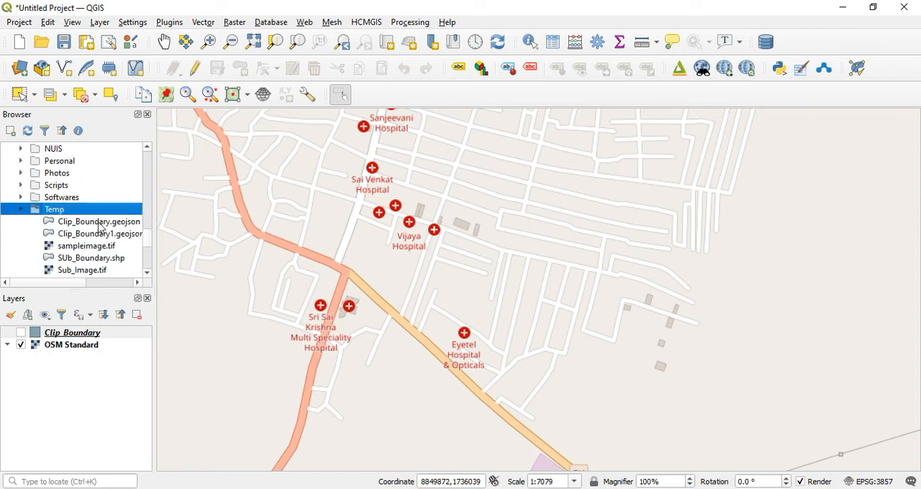
scroll(96, 223, down, 2)
double_click(94, 209)
scroll(97, 214, down, 1)
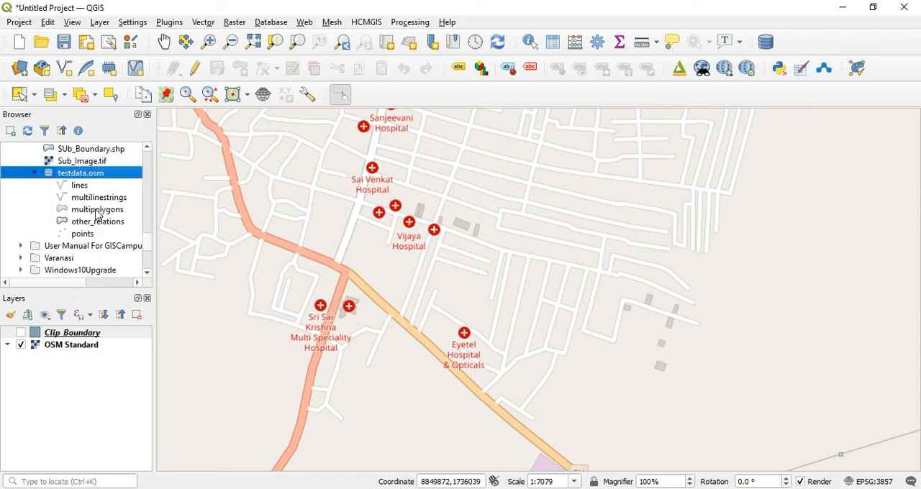
Add the lines, multilinestrings, multipolygons, other_relations and points layers of testdata.osm to the project together.
click(79, 186)
key(shift+Down)
key(shift+Down)
key(shift+Down)
key(shift+Down)
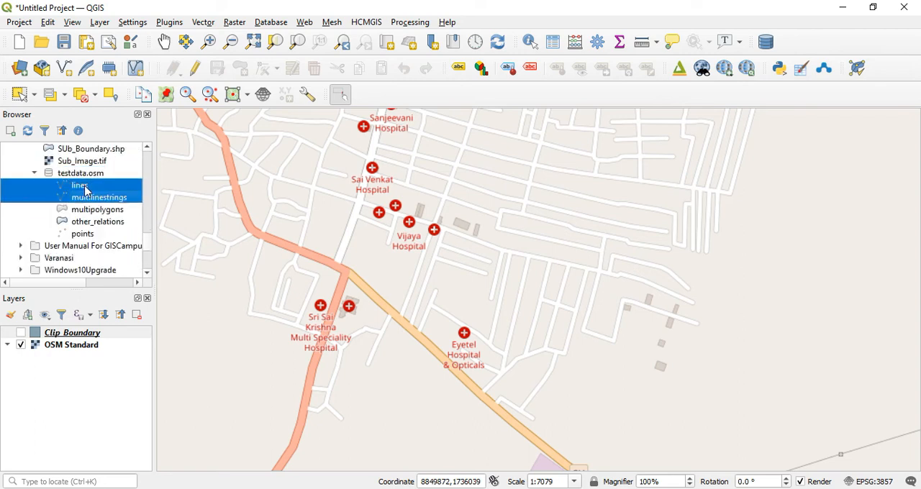
right_click(85, 187)
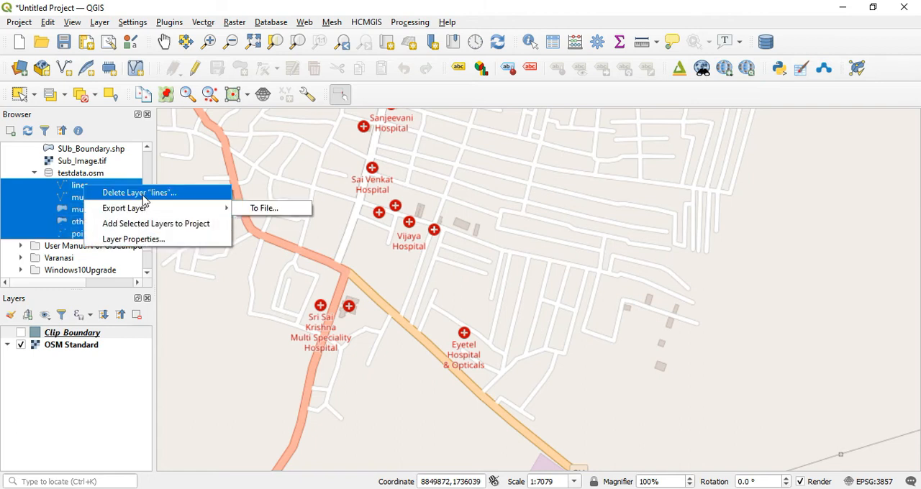
click(149, 223)
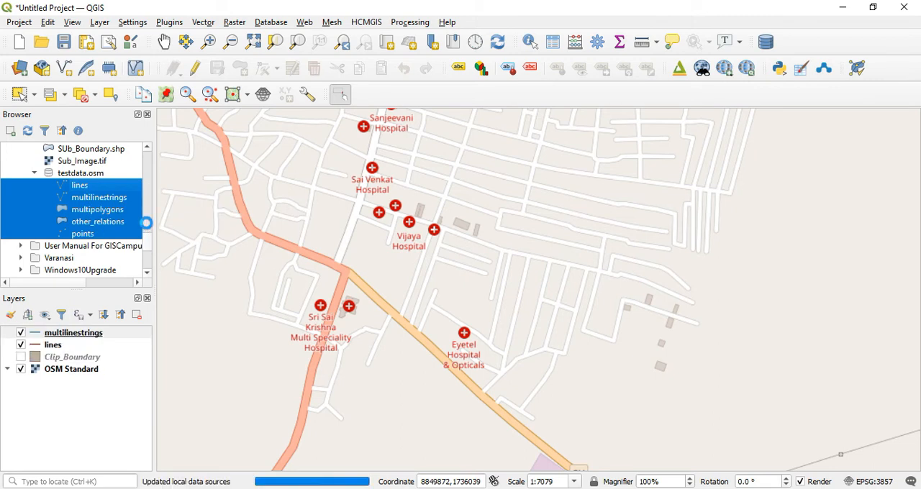
click(577, 263)
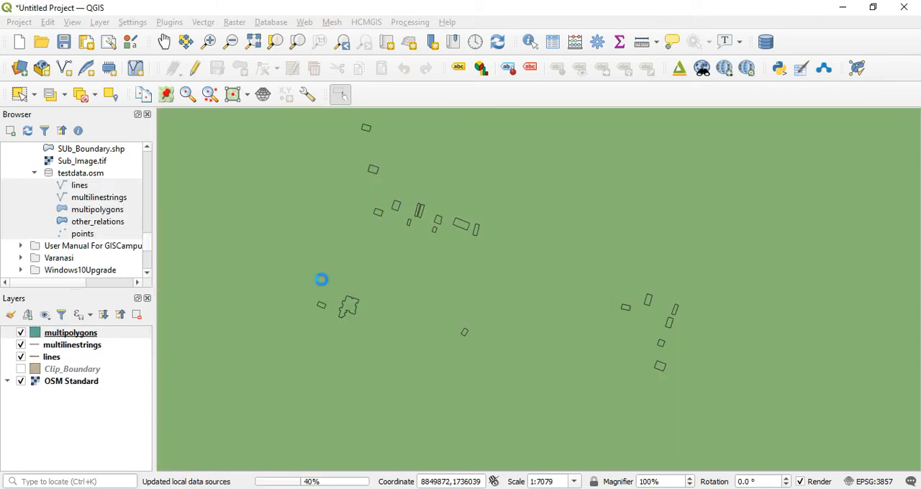
click(571, 265)
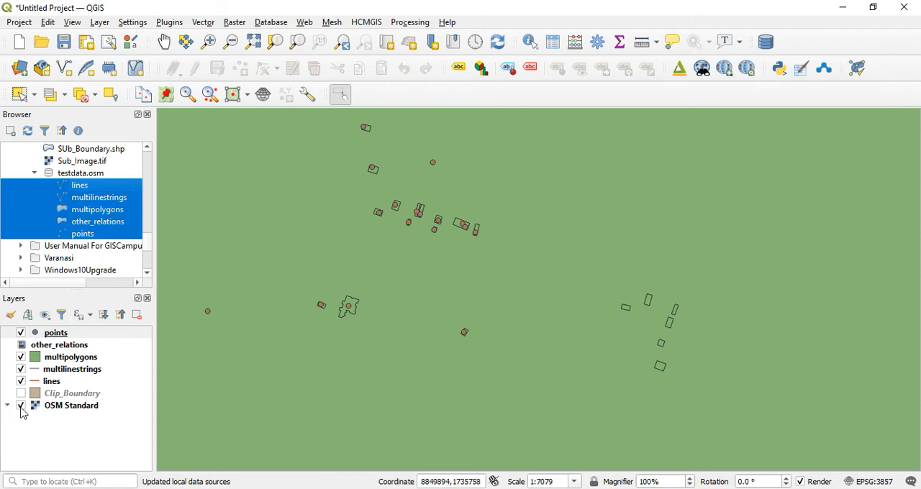
Hide the OSM Standard basemap and make the simple fill of the multipolygons layer transparent, applying the symbology change.
click(20, 406)
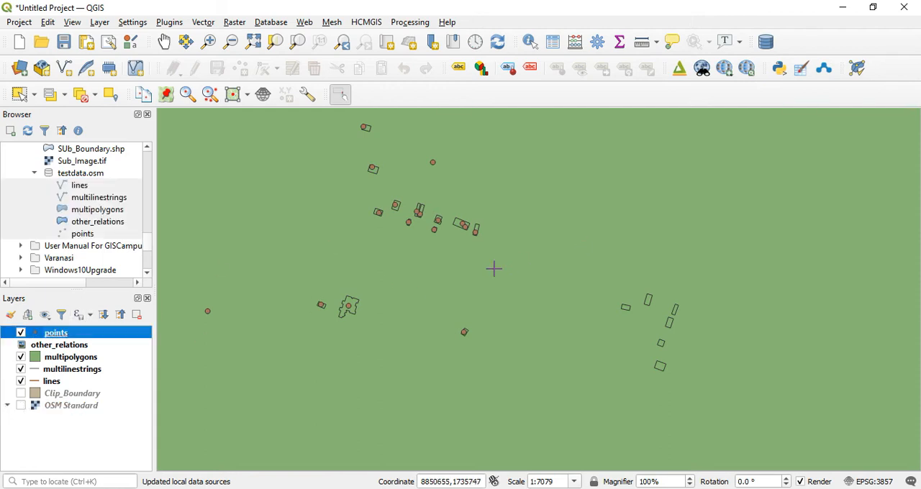
scroll(505, 265, down, 3)
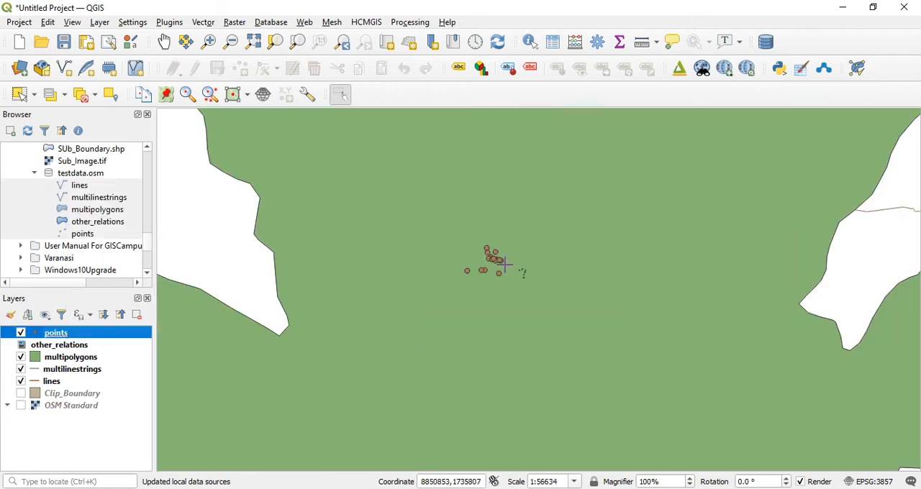
click(37, 360)
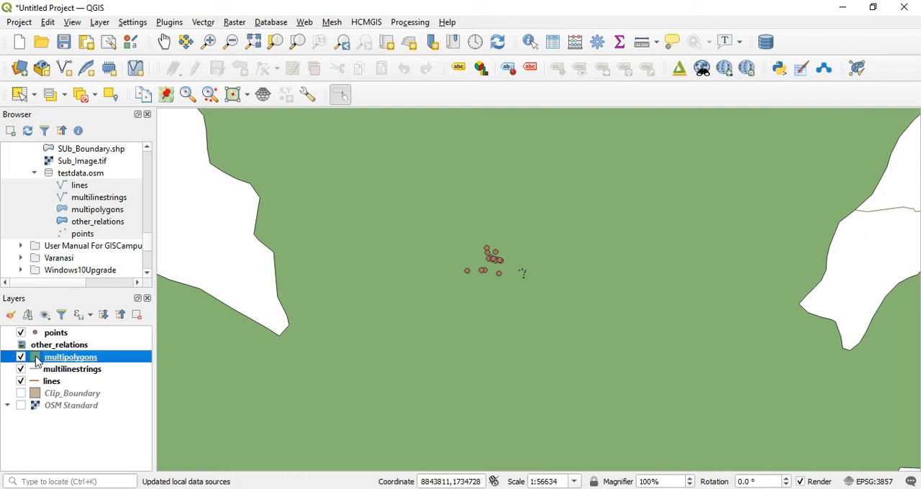
double_click(75, 357)
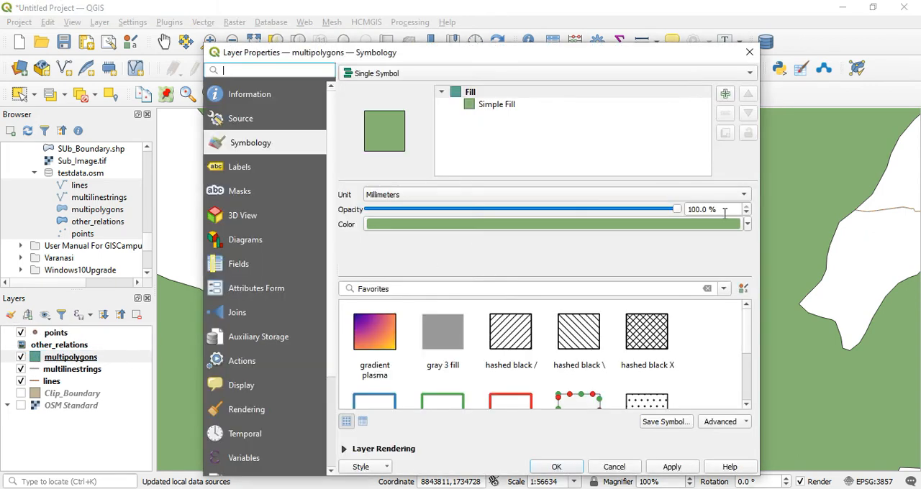
click(747, 225)
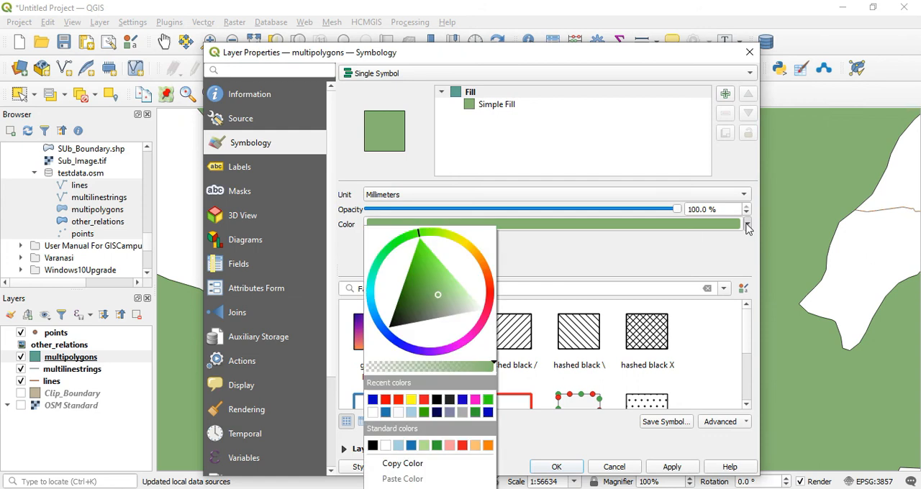
click(614, 265)
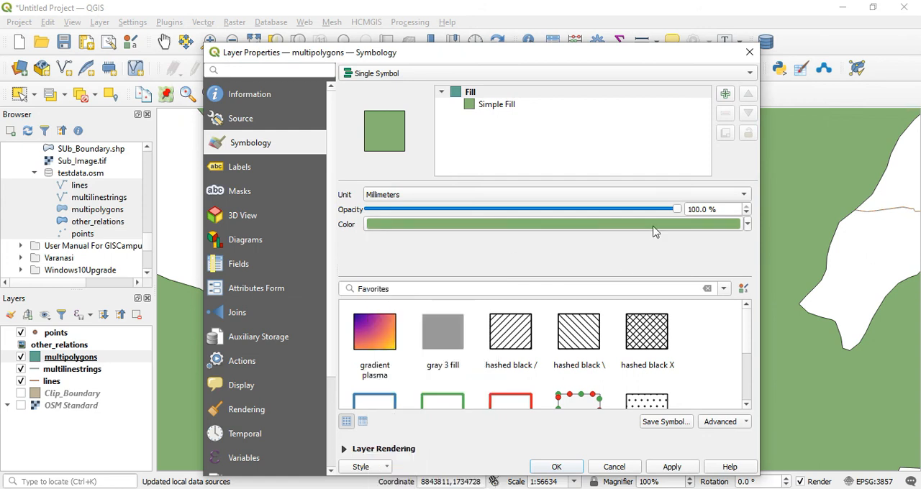
click(508, 109)
click(717, 220)
click(611, 259)
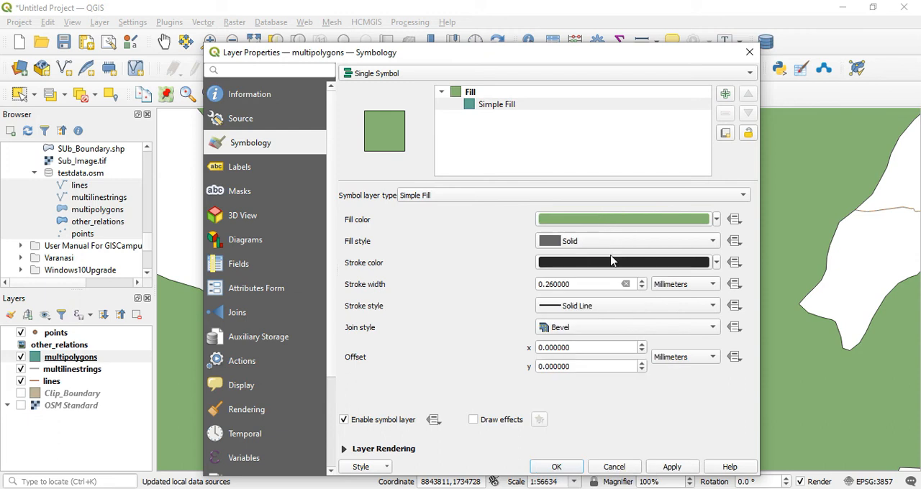
click(672, 467)
click(556, 467)
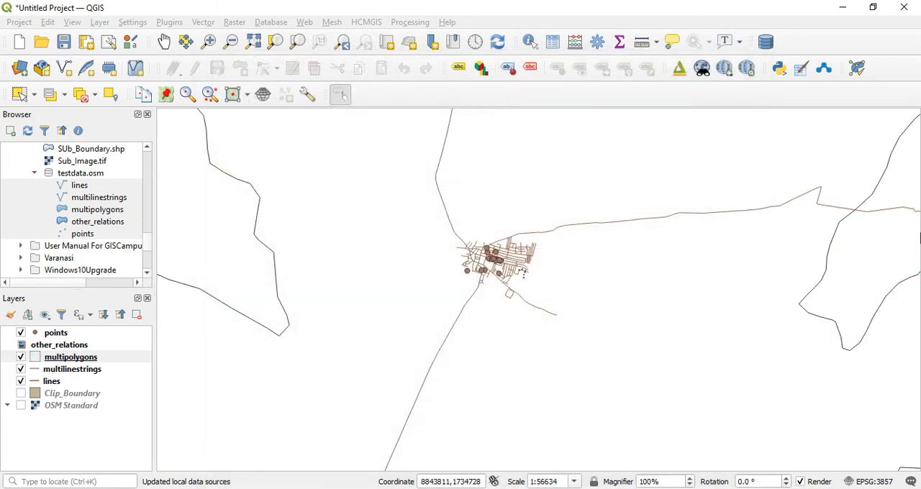
Compare the downloaded vector layers with the OSM Standard basemap by switching the basemap on and off around the town.
scroll(513, 239, up, 2)
scroll(513, 240, up, 1)
scroll(539, 238, down, 1)
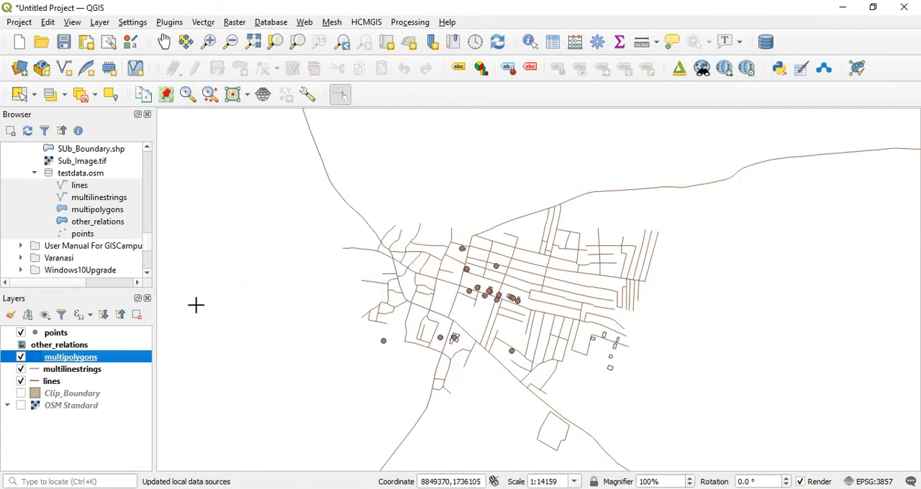
click(21, 406)
click(21, 405)
click(21, 406)
click(21, 406)
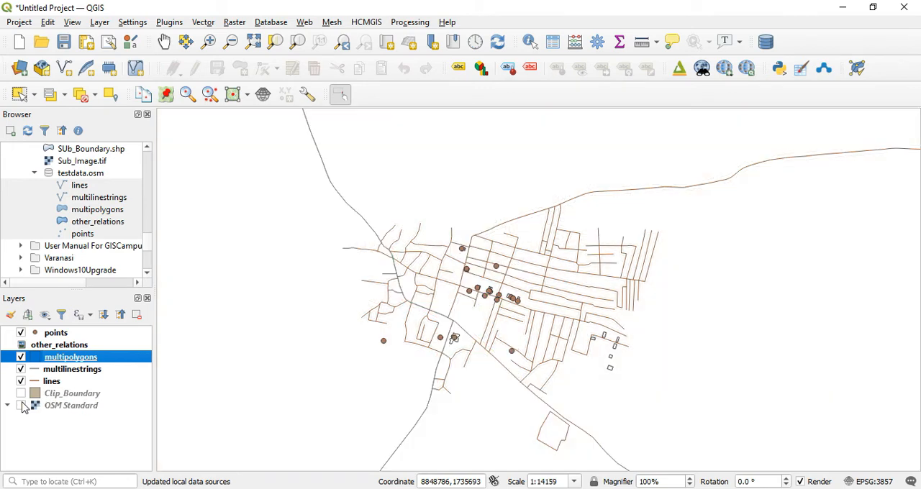
Review the attribute table of the points layer sorted by name, and close it.
right_click(67, 333)
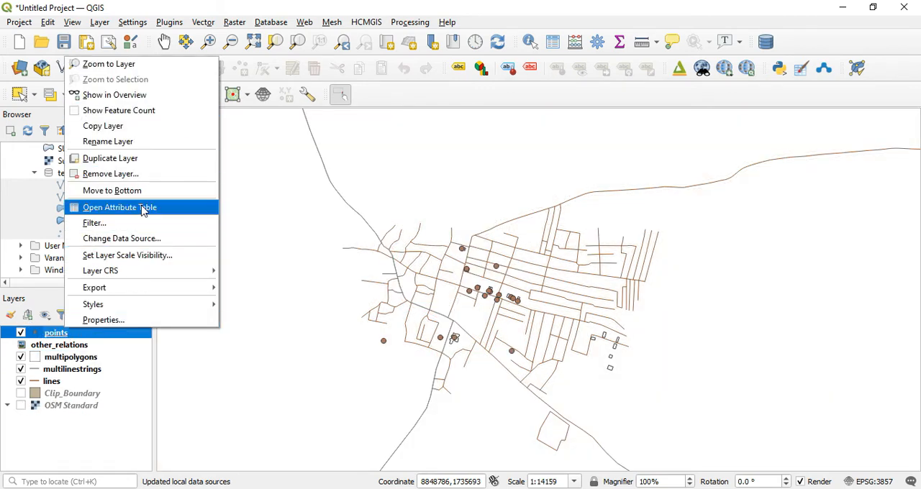
click(142, 208)
click(411, 84)
scroll(394, 146, down, 1)
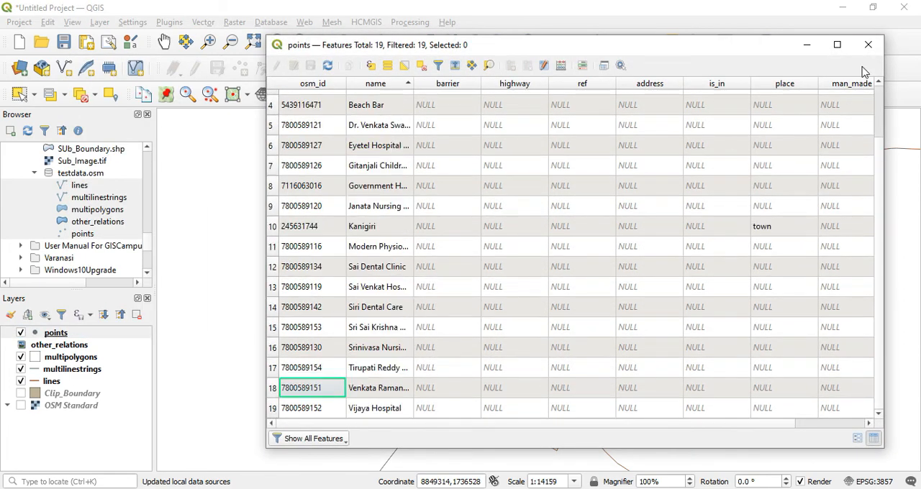
click(868, 45)
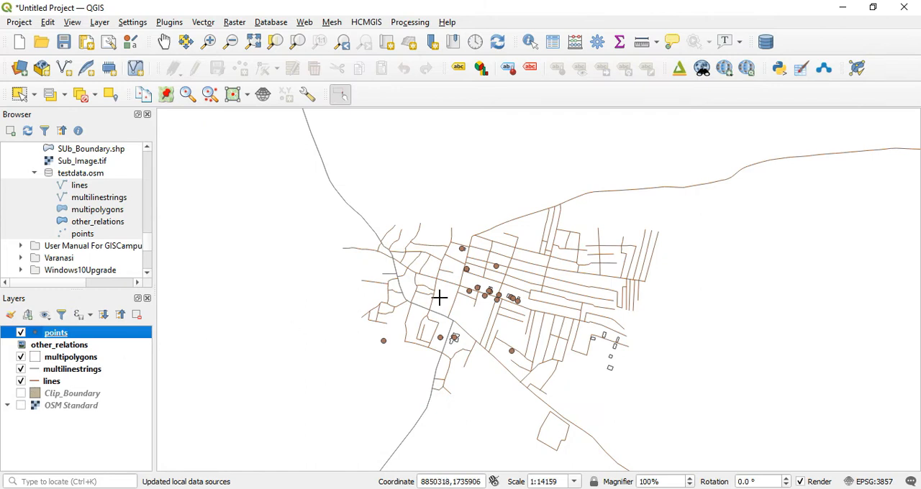
Examine the lines, multilinestrings and Clip_Boundary layers by toggling their visibility, restoring each to its original state.
click(21, 381)
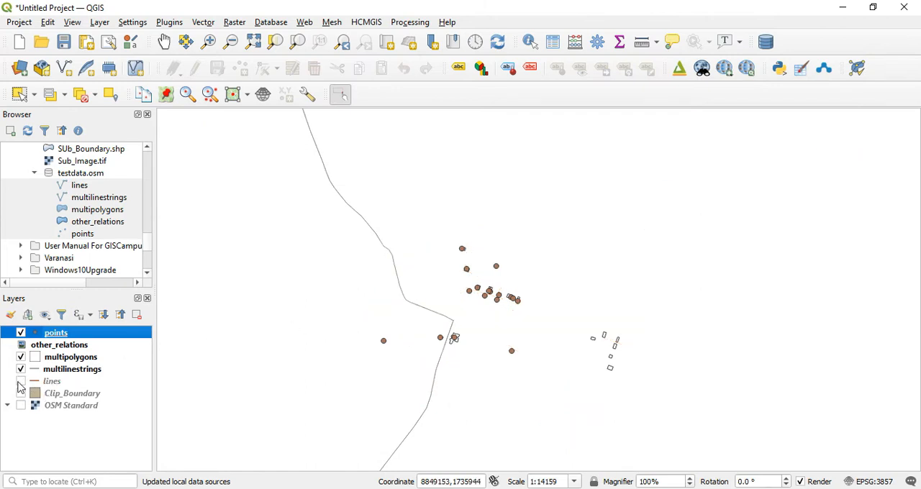
double_click(21, 371)
click(766, 42)
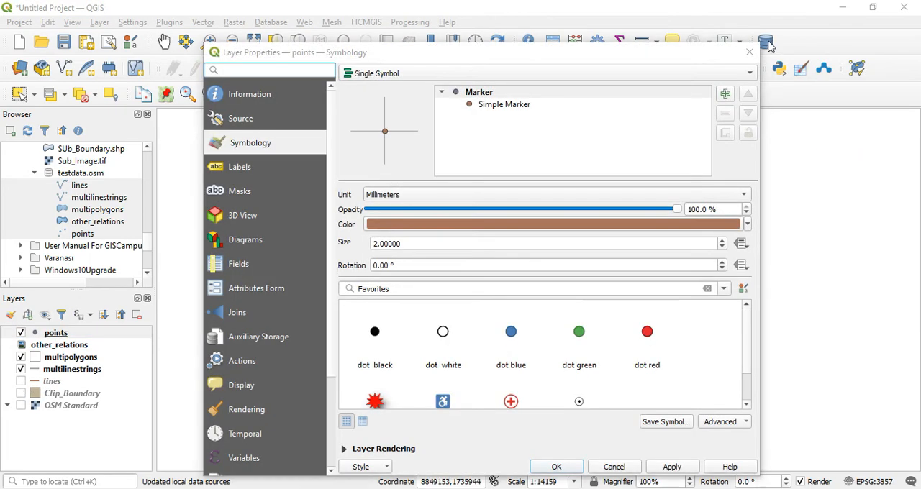
click(750, 51)
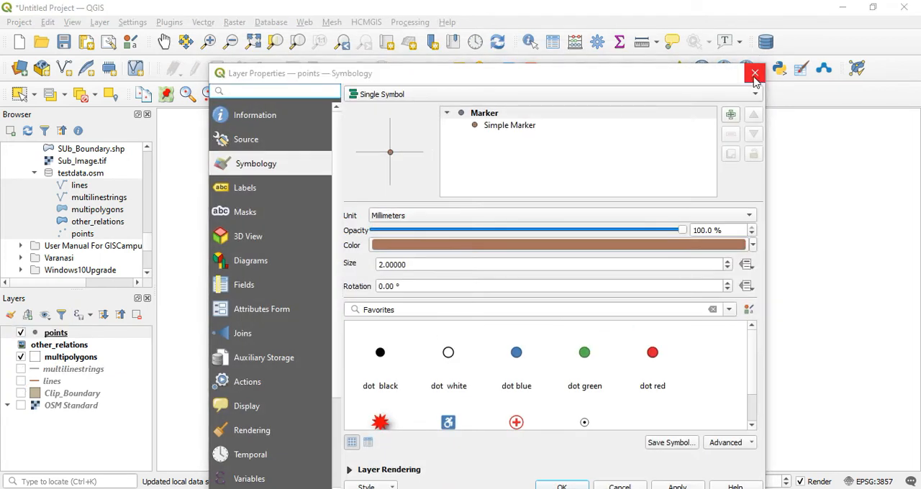
click(753, 72)
click(21, 369)
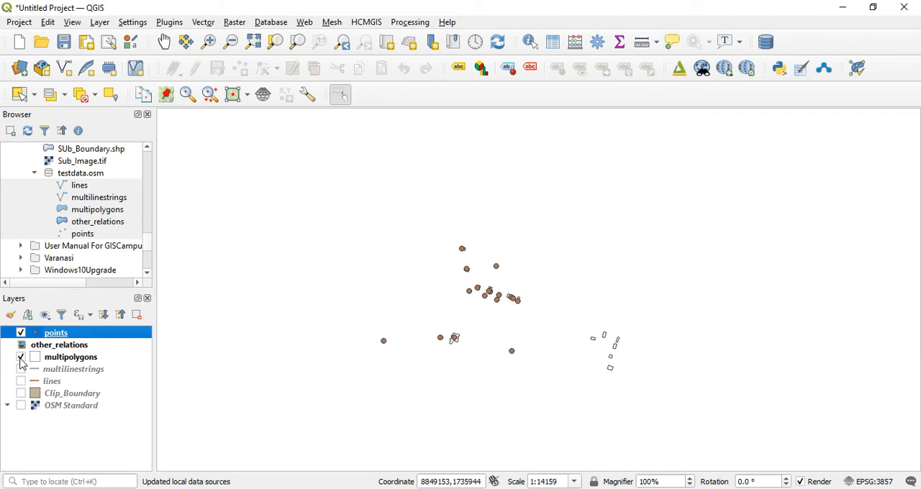
click(21, 370)
click(20, 381)
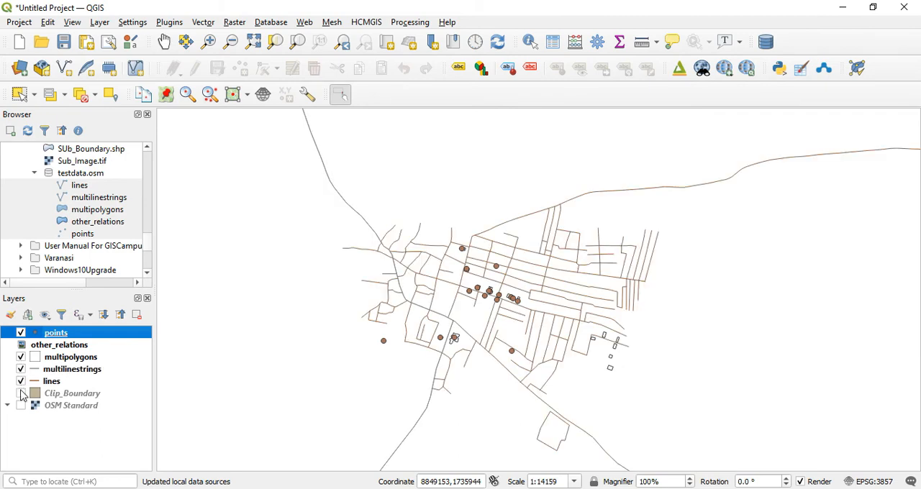
click(21, 393)
click(20, 393)
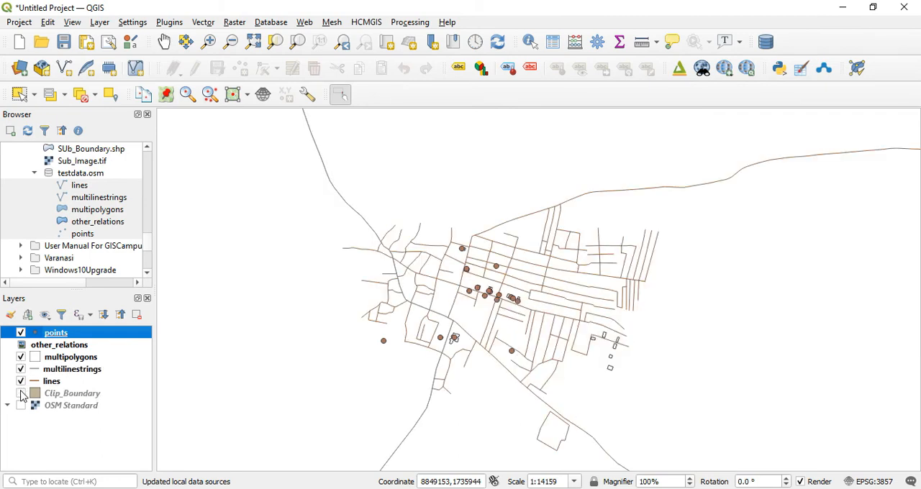
Export the points layer as an ESRI Shapefile to D:/Temp/points.shp with CRS EPSG:4326 - WGS 84, adding the saved file to the map.
right_click(65, 335)
mouse_move(154, 299)
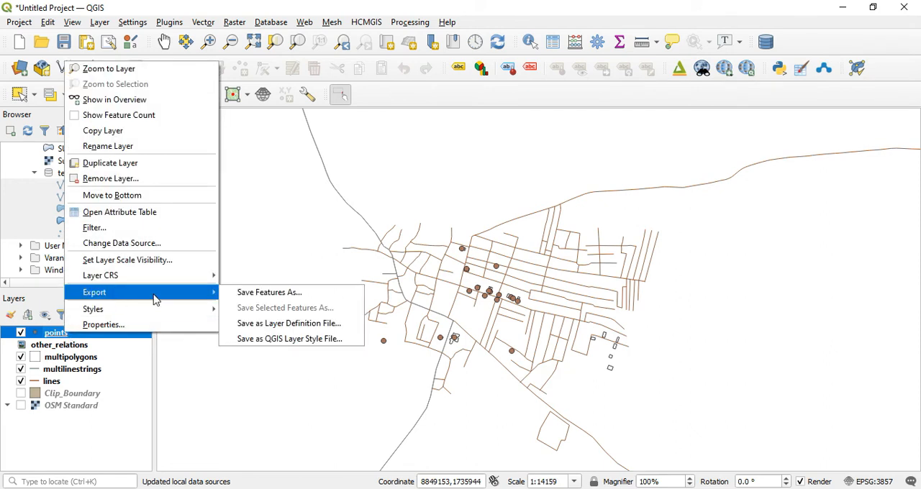
click(270, 293)
click(530, 118)
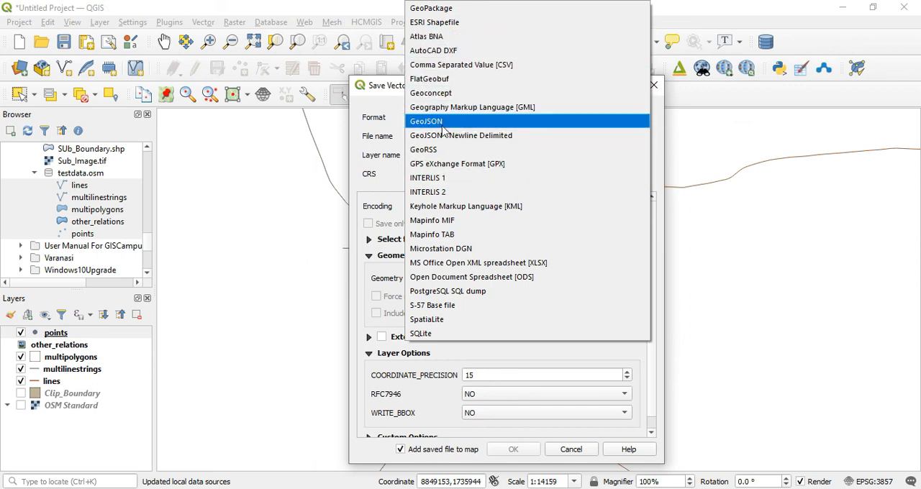
click(456, 24)
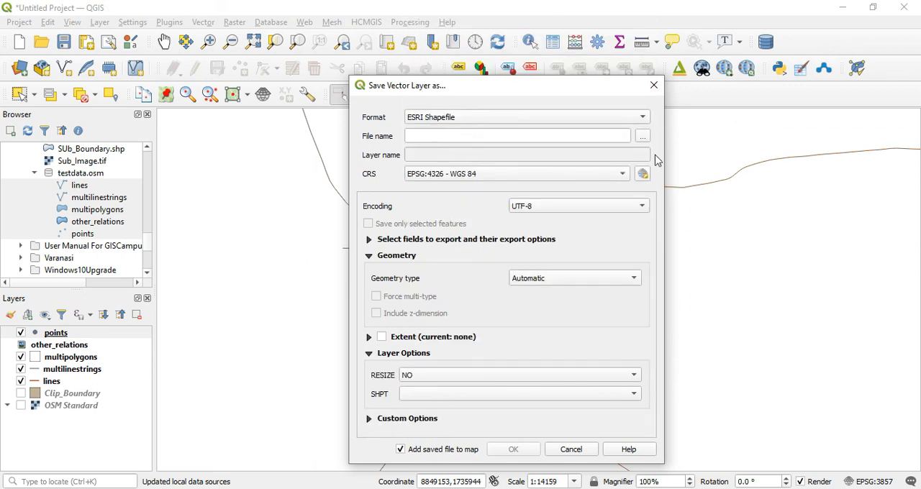
click(642, 136)
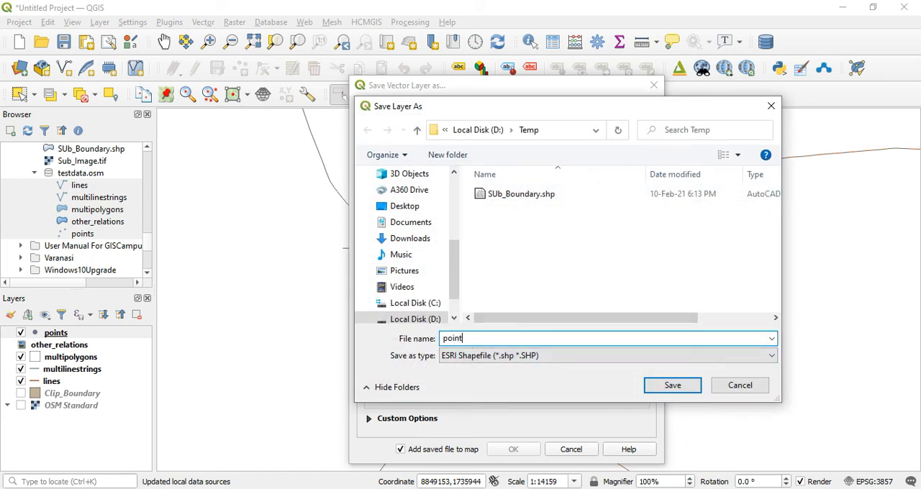
click(687, 387)
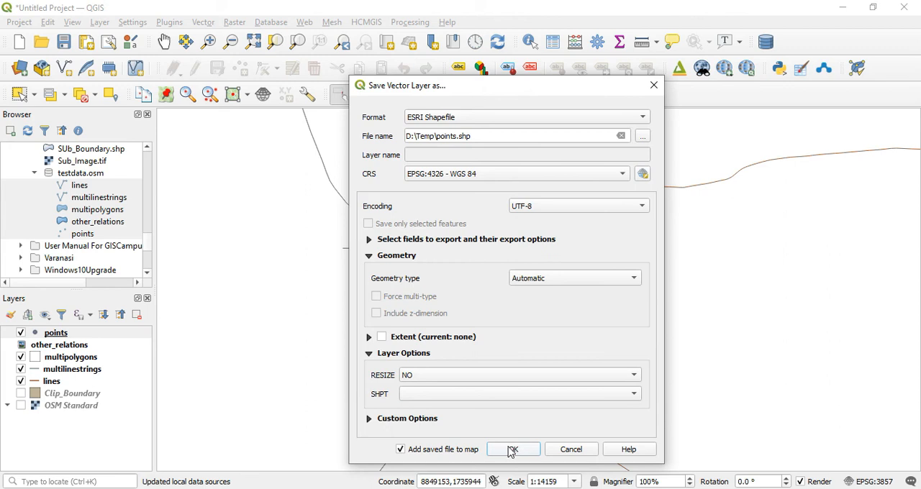
click(512, 449)
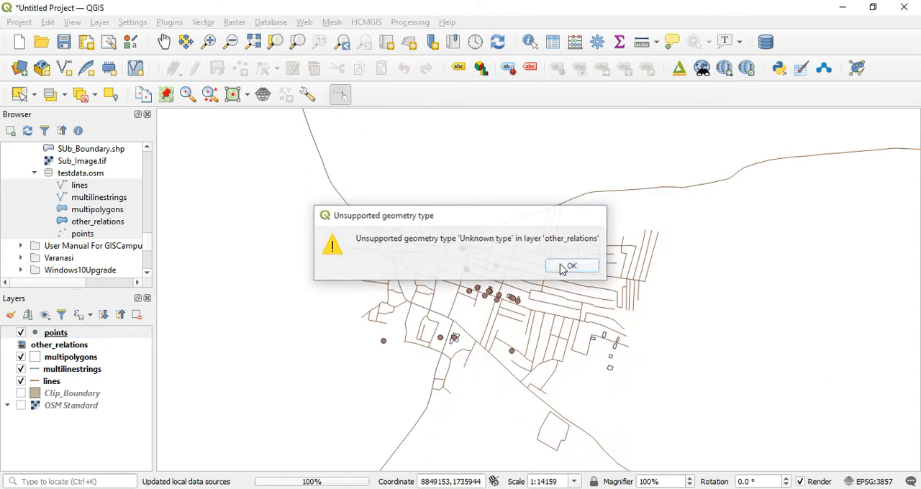
Check the exported points against the OSM Standard basemap, showing the basemap and hiding the original points, multipolygons, multilinestrings and lines layers.
click(561, 264)
click(26, 346)
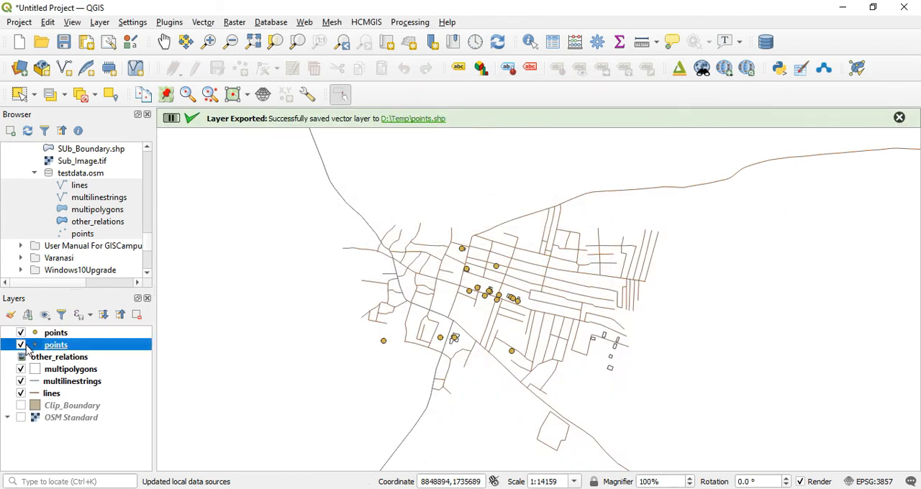
click(21, 418)
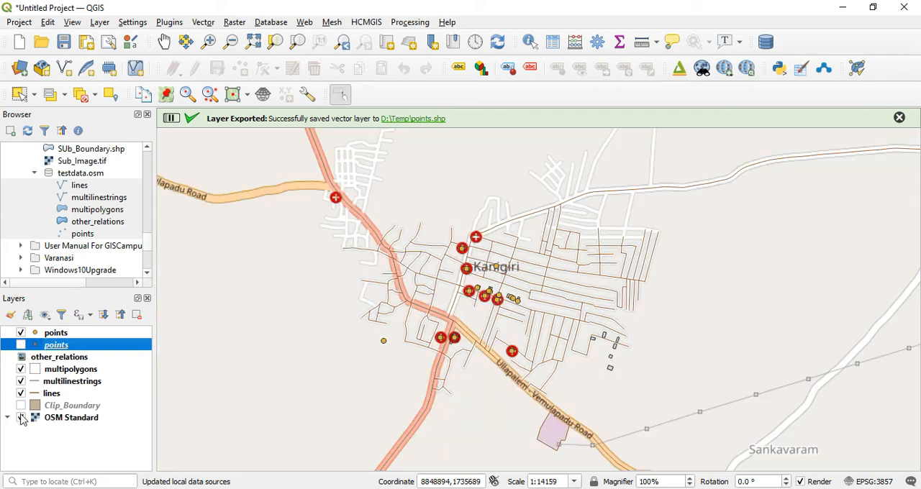
click(21, 369)
click(21, 381)
click(21, 394)
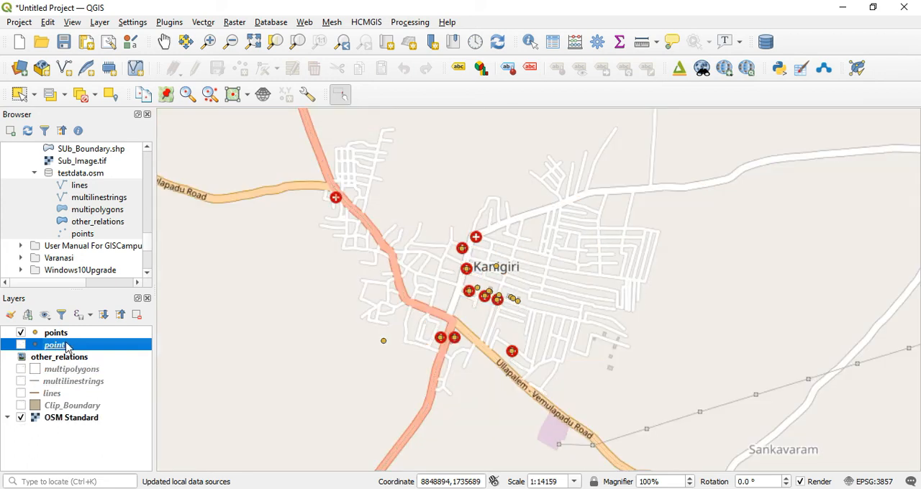
scroll(488, 271, up, 2)
scroll(488, 271, down, 2)
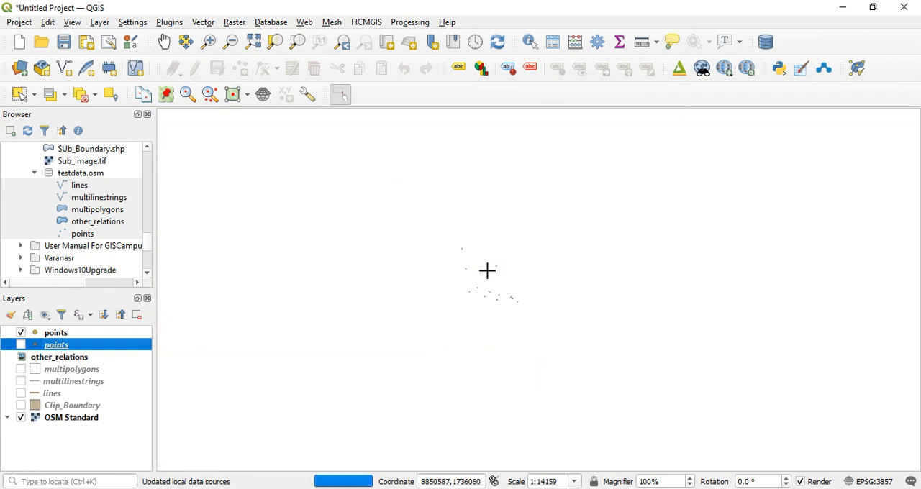
scroll(586, 269, down, 1)
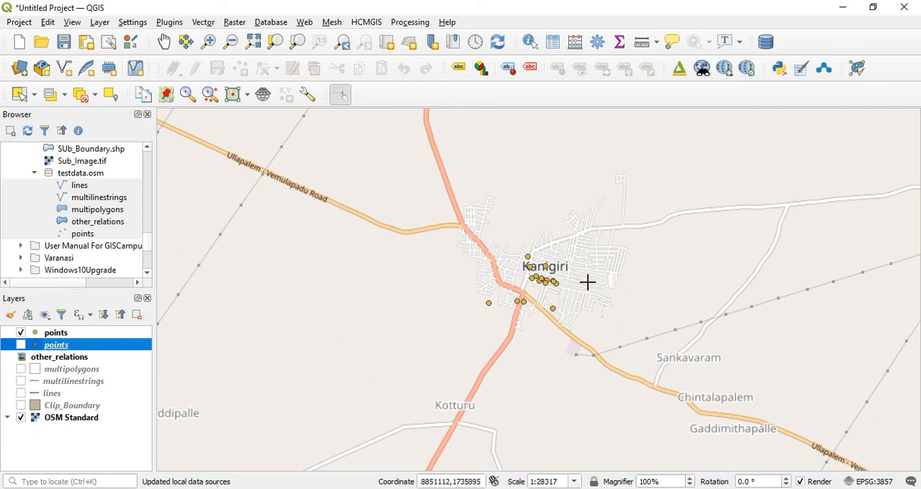
scroll(588, 283, up, 1)
drag(635, 209, 611, 261)
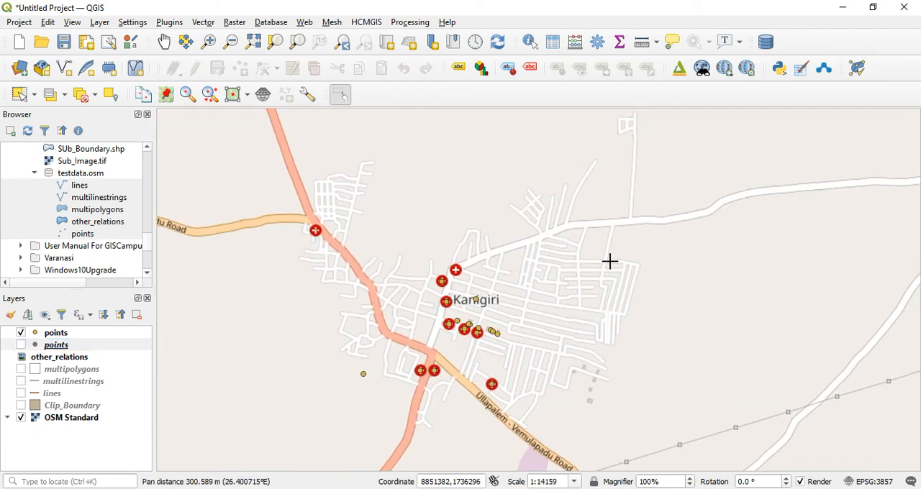
Show the lines layer and export it as an ESRI Shapefile to D:/Temp/roads.shp with CRS EPSG:4326 - WGS 84, adding it to the map.
click(21, 394)
click(63, 398)
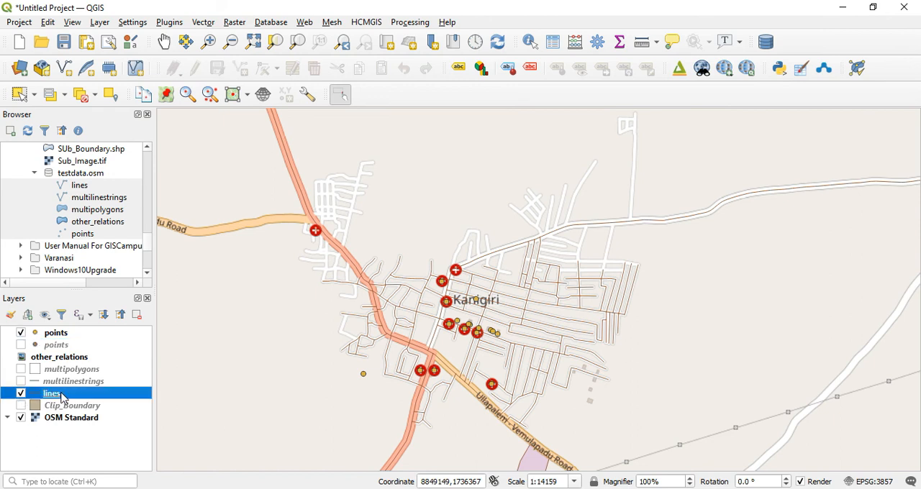
right_click(62, 396)
mouse_move(132, 360)
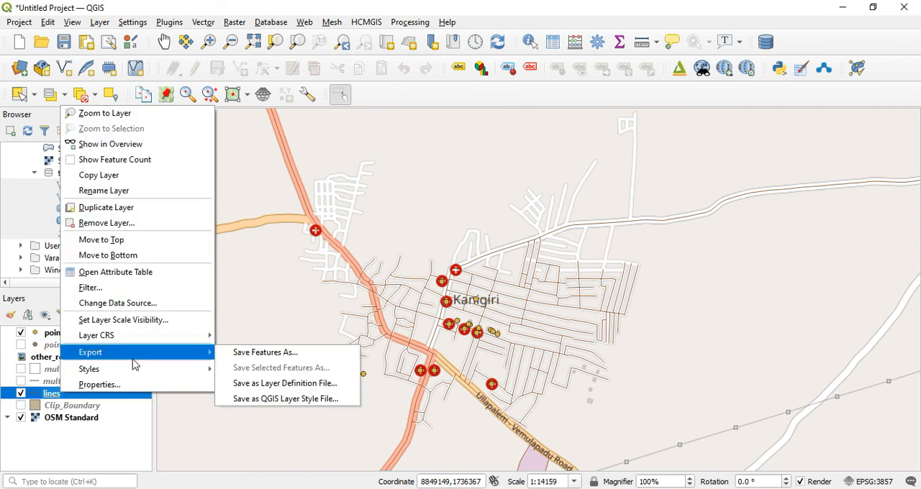
click(277, 360)
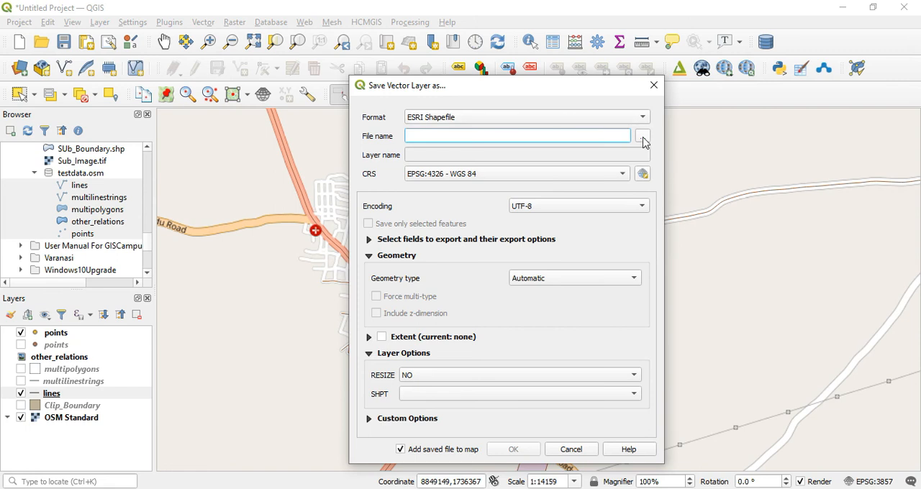
click(642, 141)
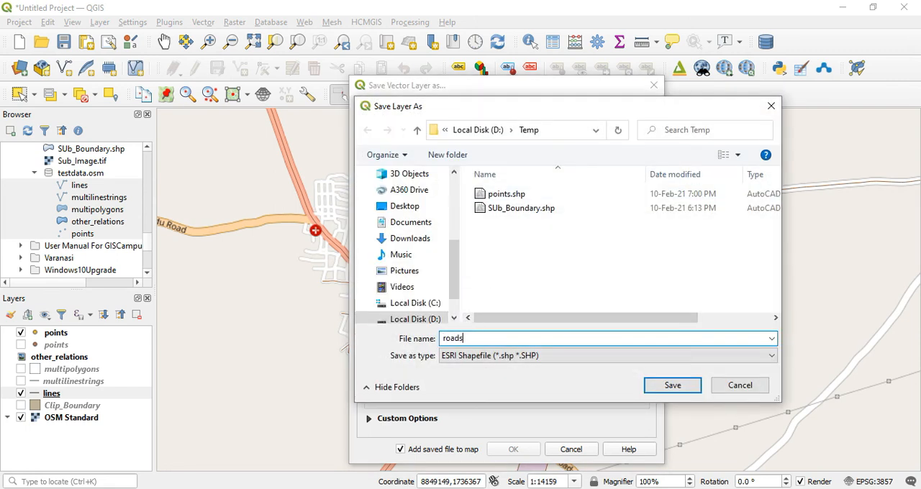
click(672, 386)
click(513, 449)
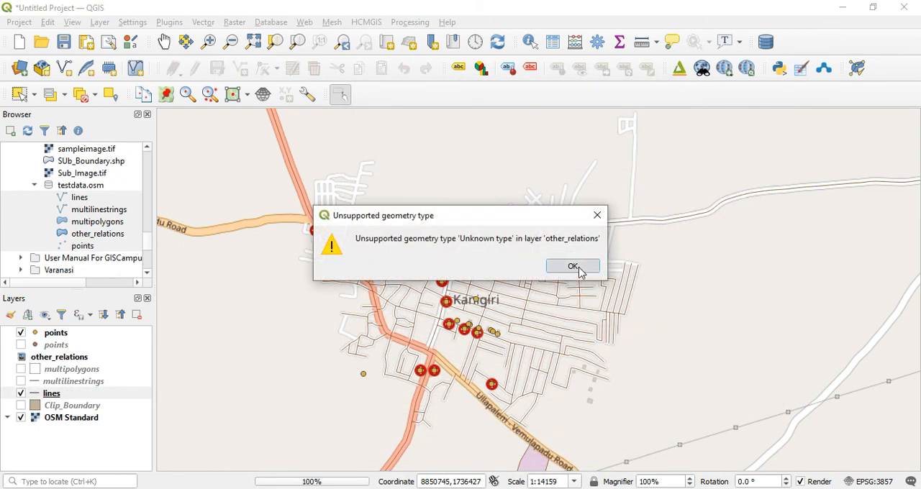
click(573, 267)
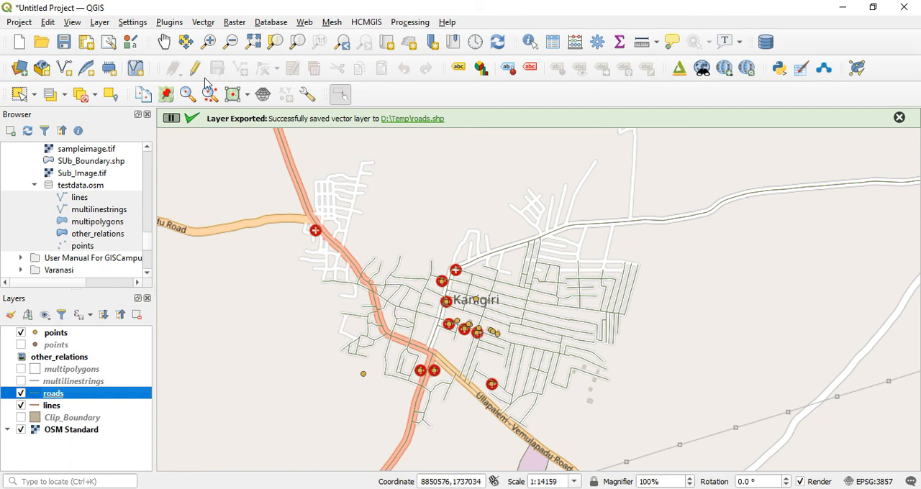
click(164, 42)
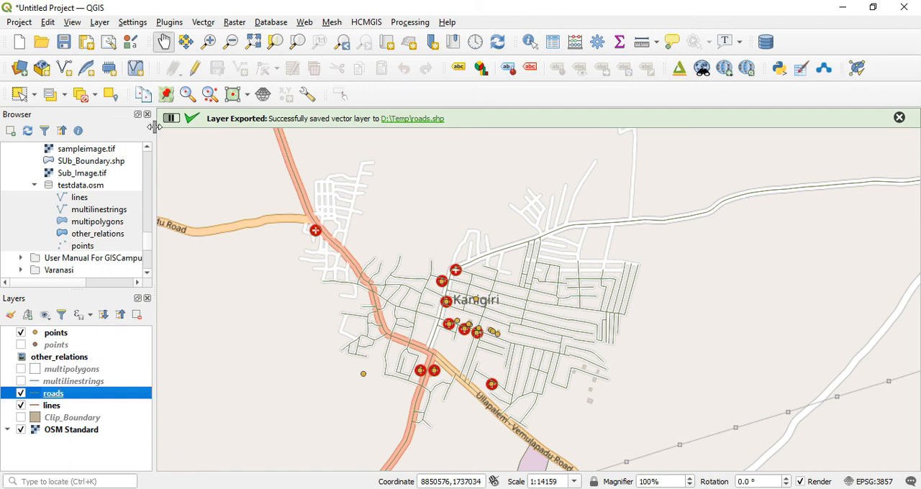